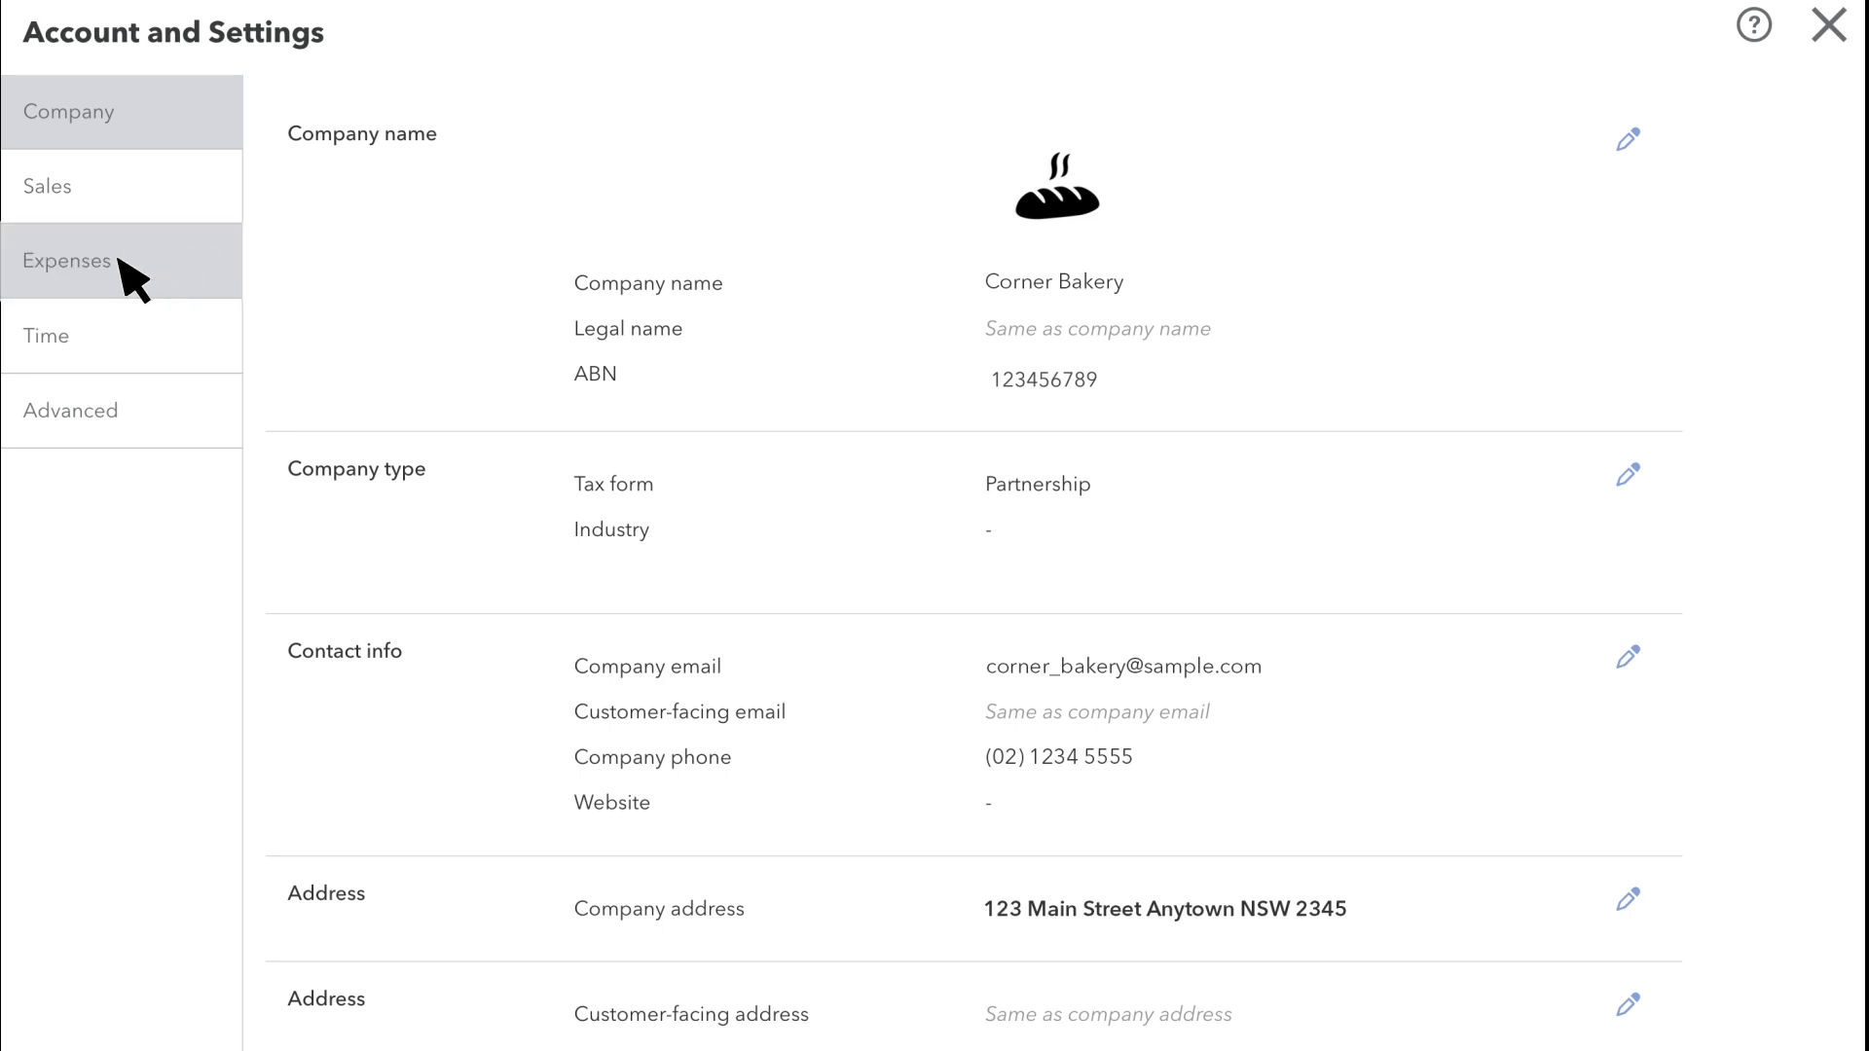
Turn on custom transaction numbers under the purchase order options in the Expenses settings, save the change and close the settings
{"action": "left_click", "coordinate": [122, 261]}
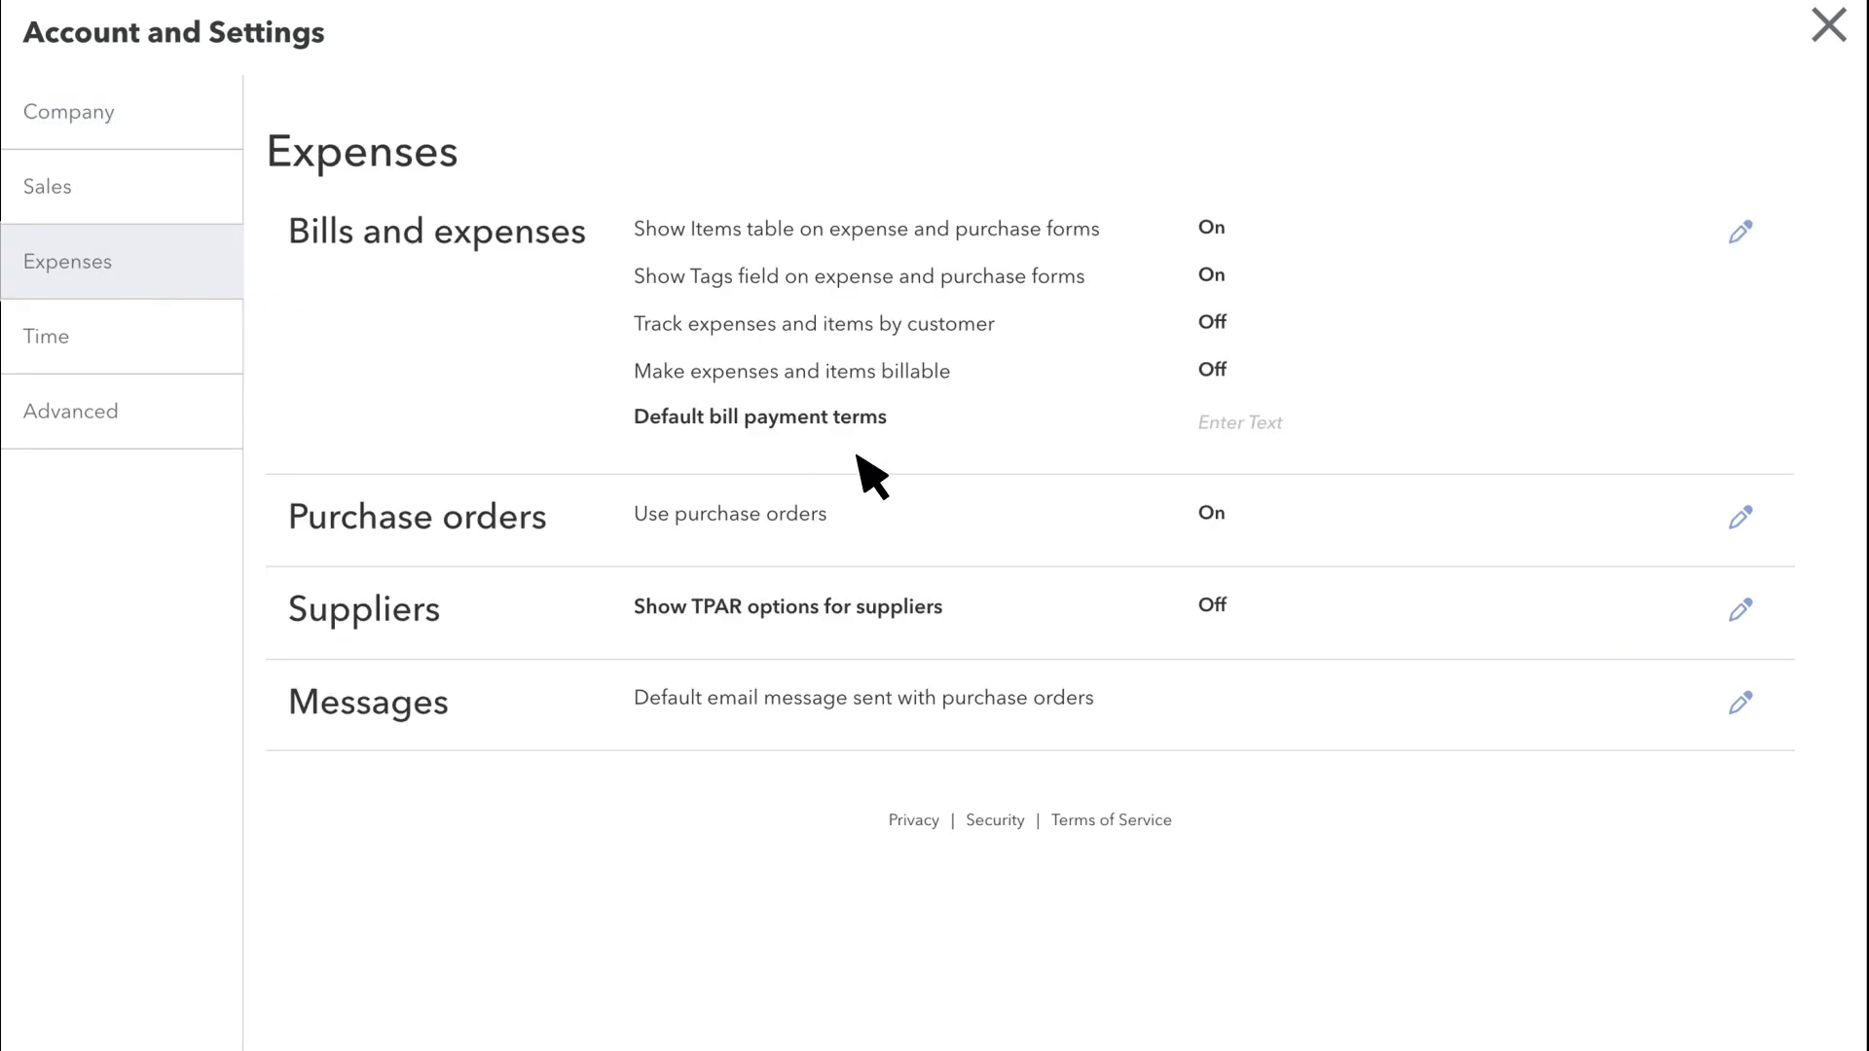
{"action": "left_click", "coordinate": [1063, 510]}
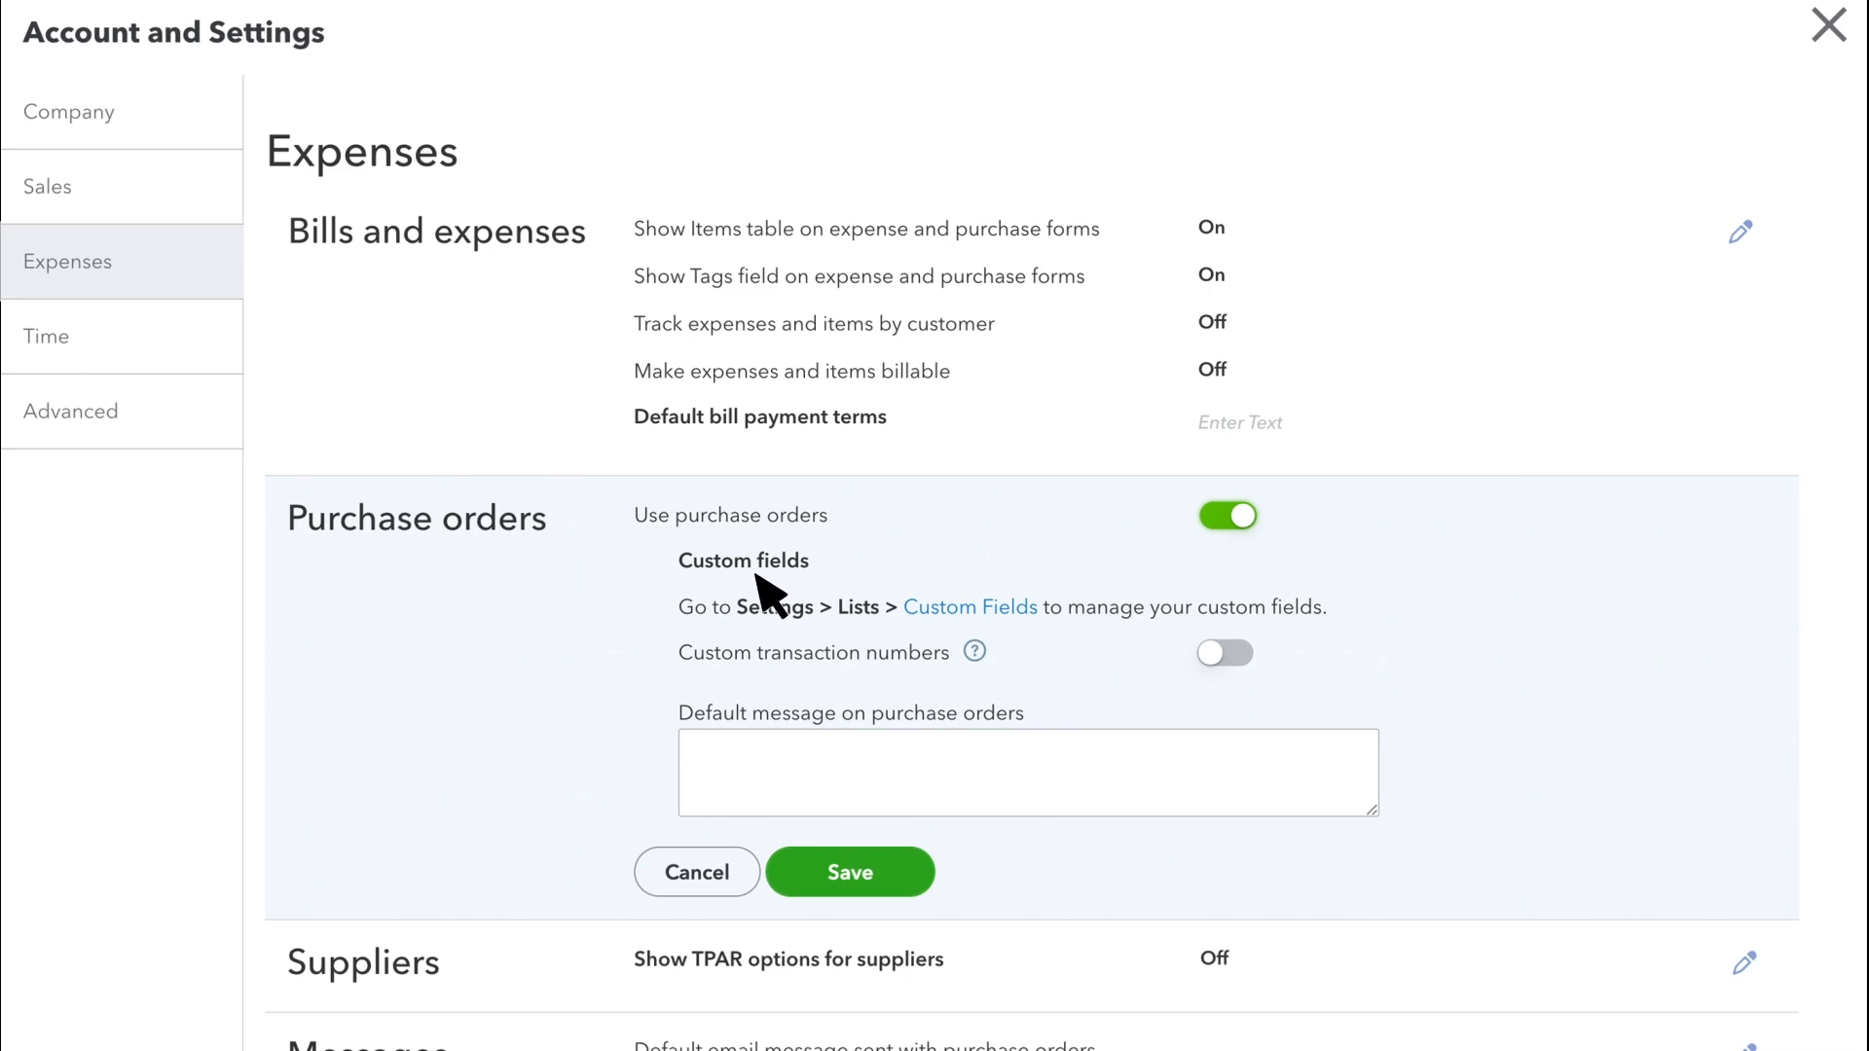
{"action": "left_click", "coordinate": [1213, 653]}
{"action": "left_click", "coordinate": [857, 872]}
{"action": "scroll", "coordinate": [906, 876], "scroll_direction": "down", "scroll_amount": 2}
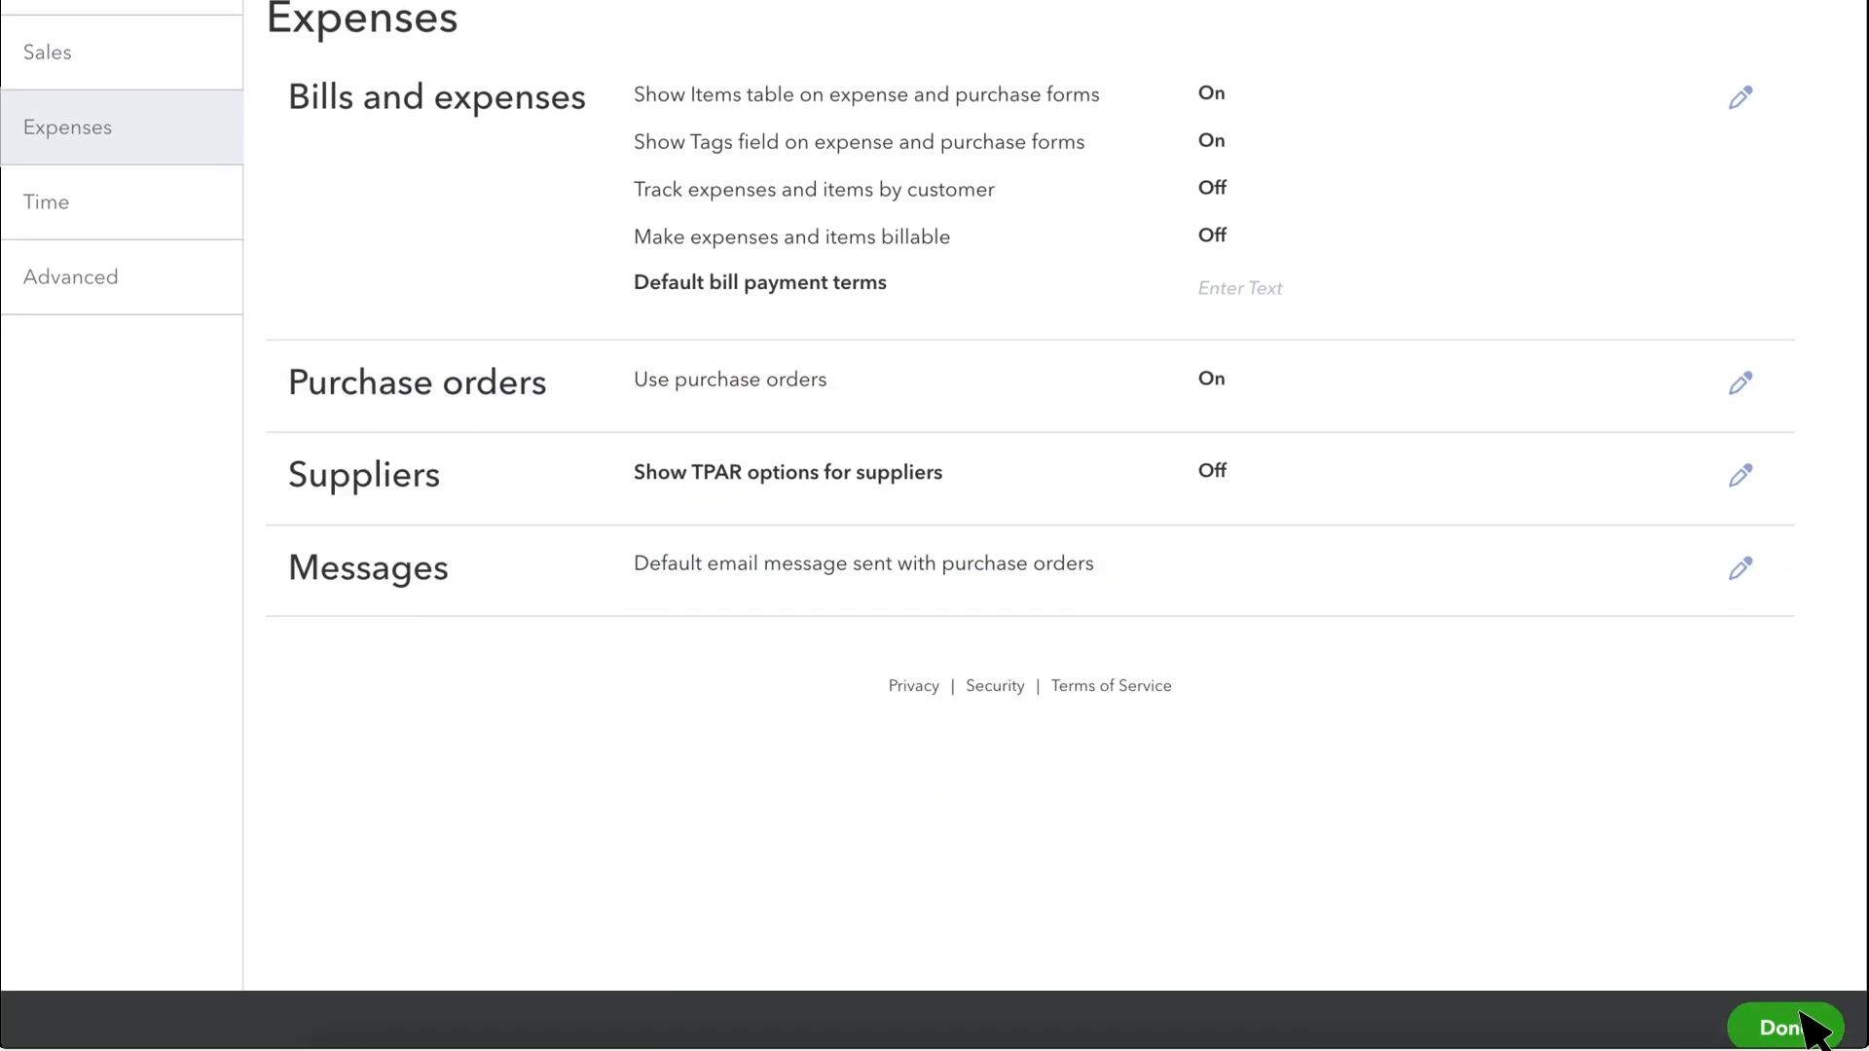
{"action": "left_click", "coordinate": [1781, 1027]}
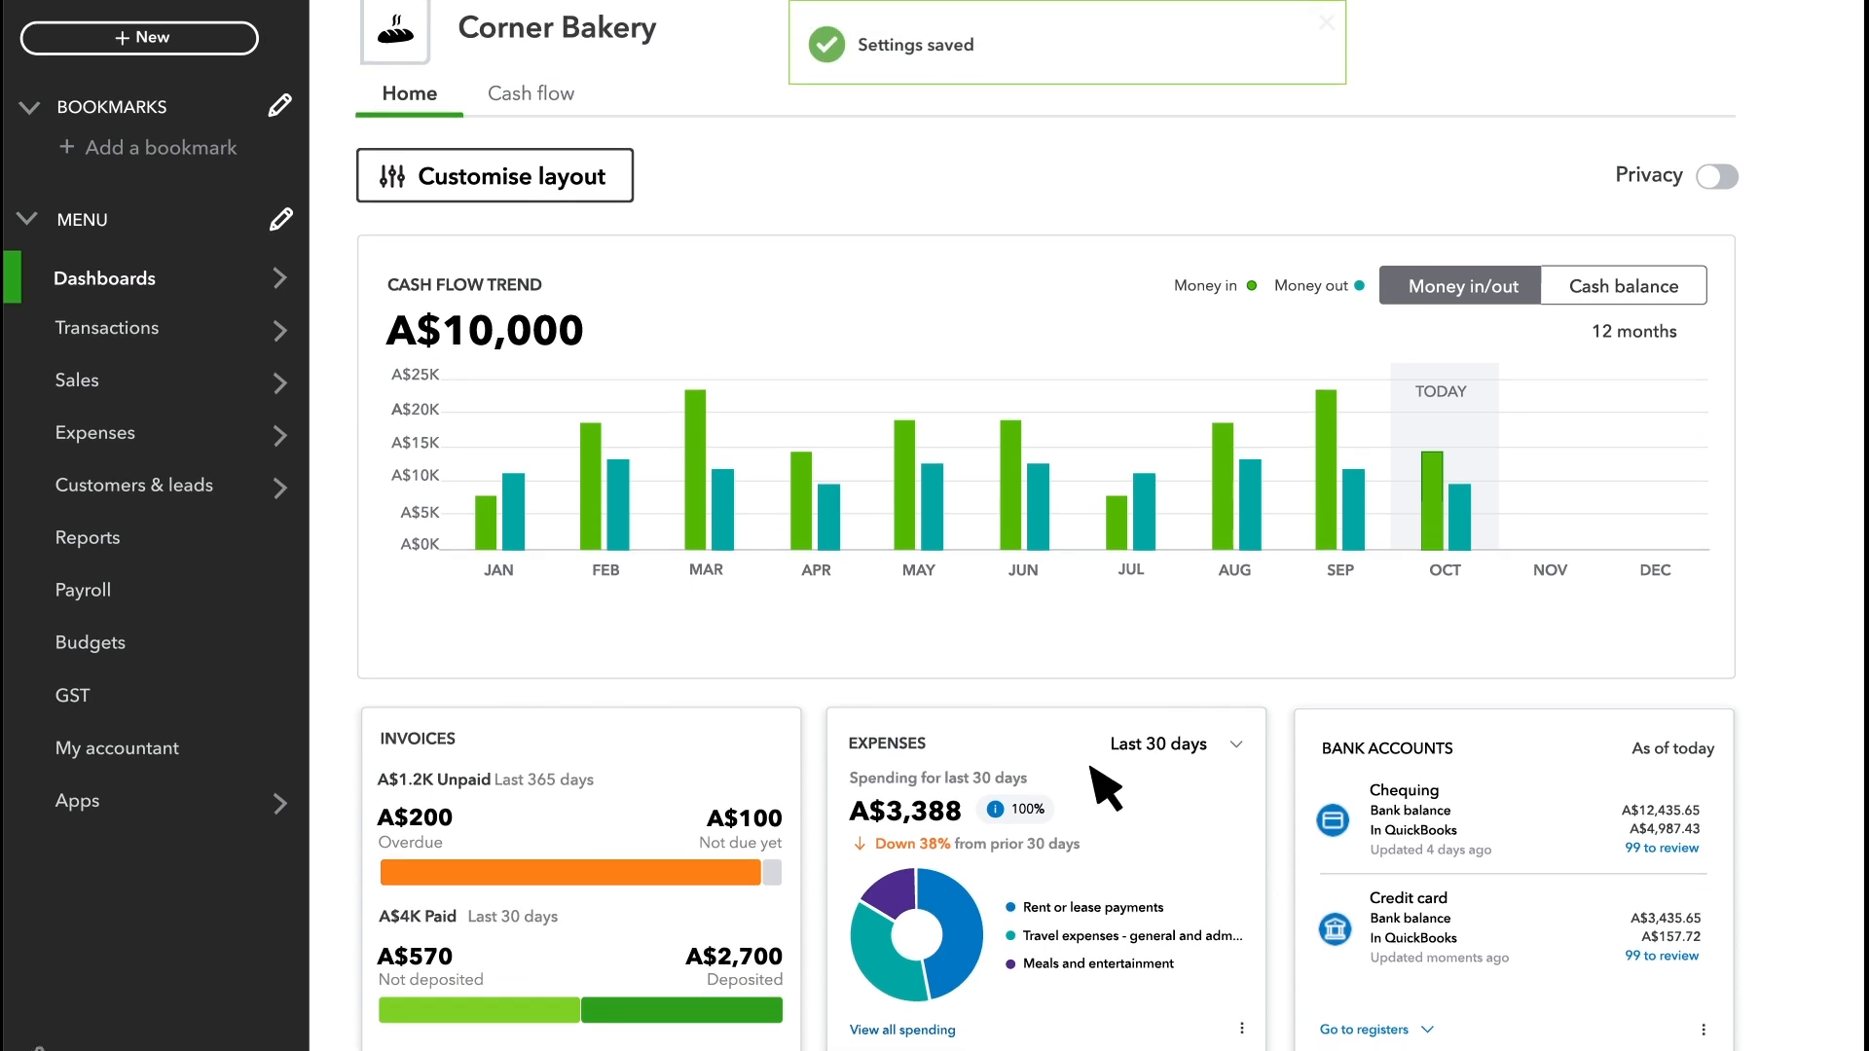
Select Bread packs and Doughnuts packs in the Products and Services list and reorder them together
{"action": "mouse_move", "coordinate": [156, 469]}
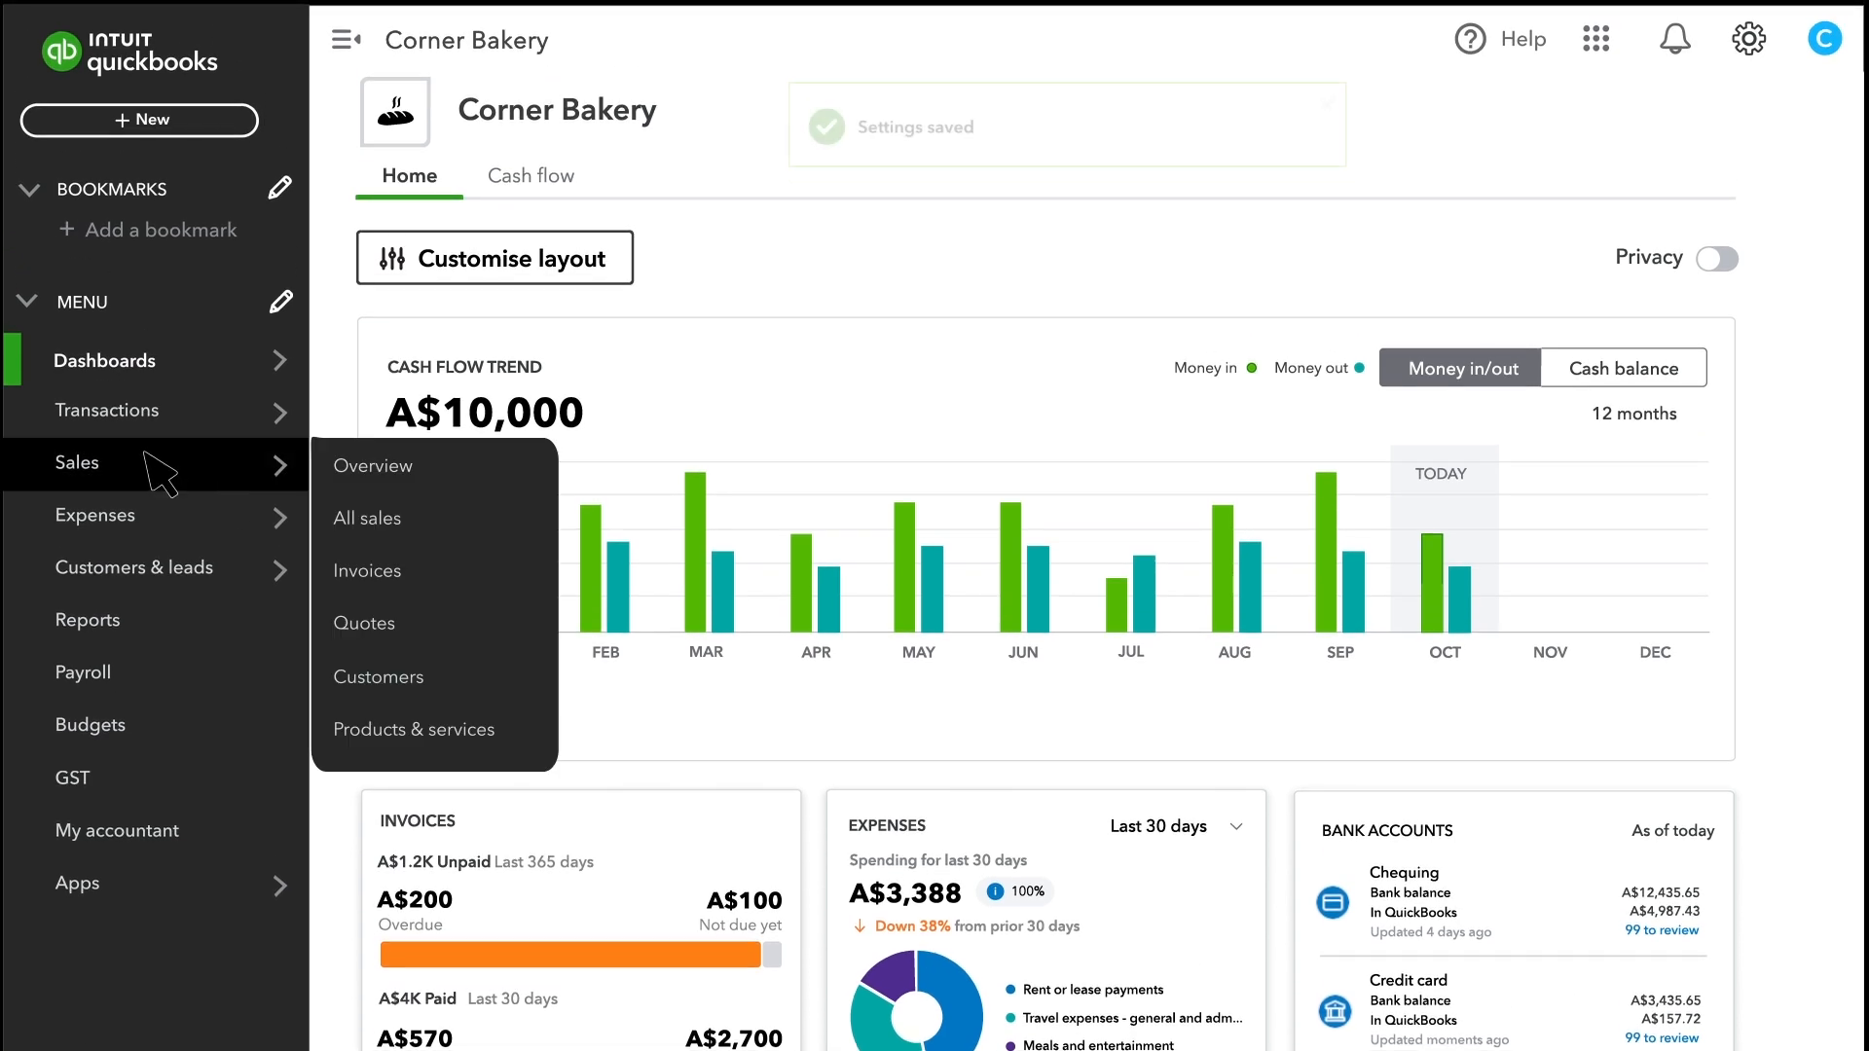
{"action": "left_click", "coordinate": [482, 737]}
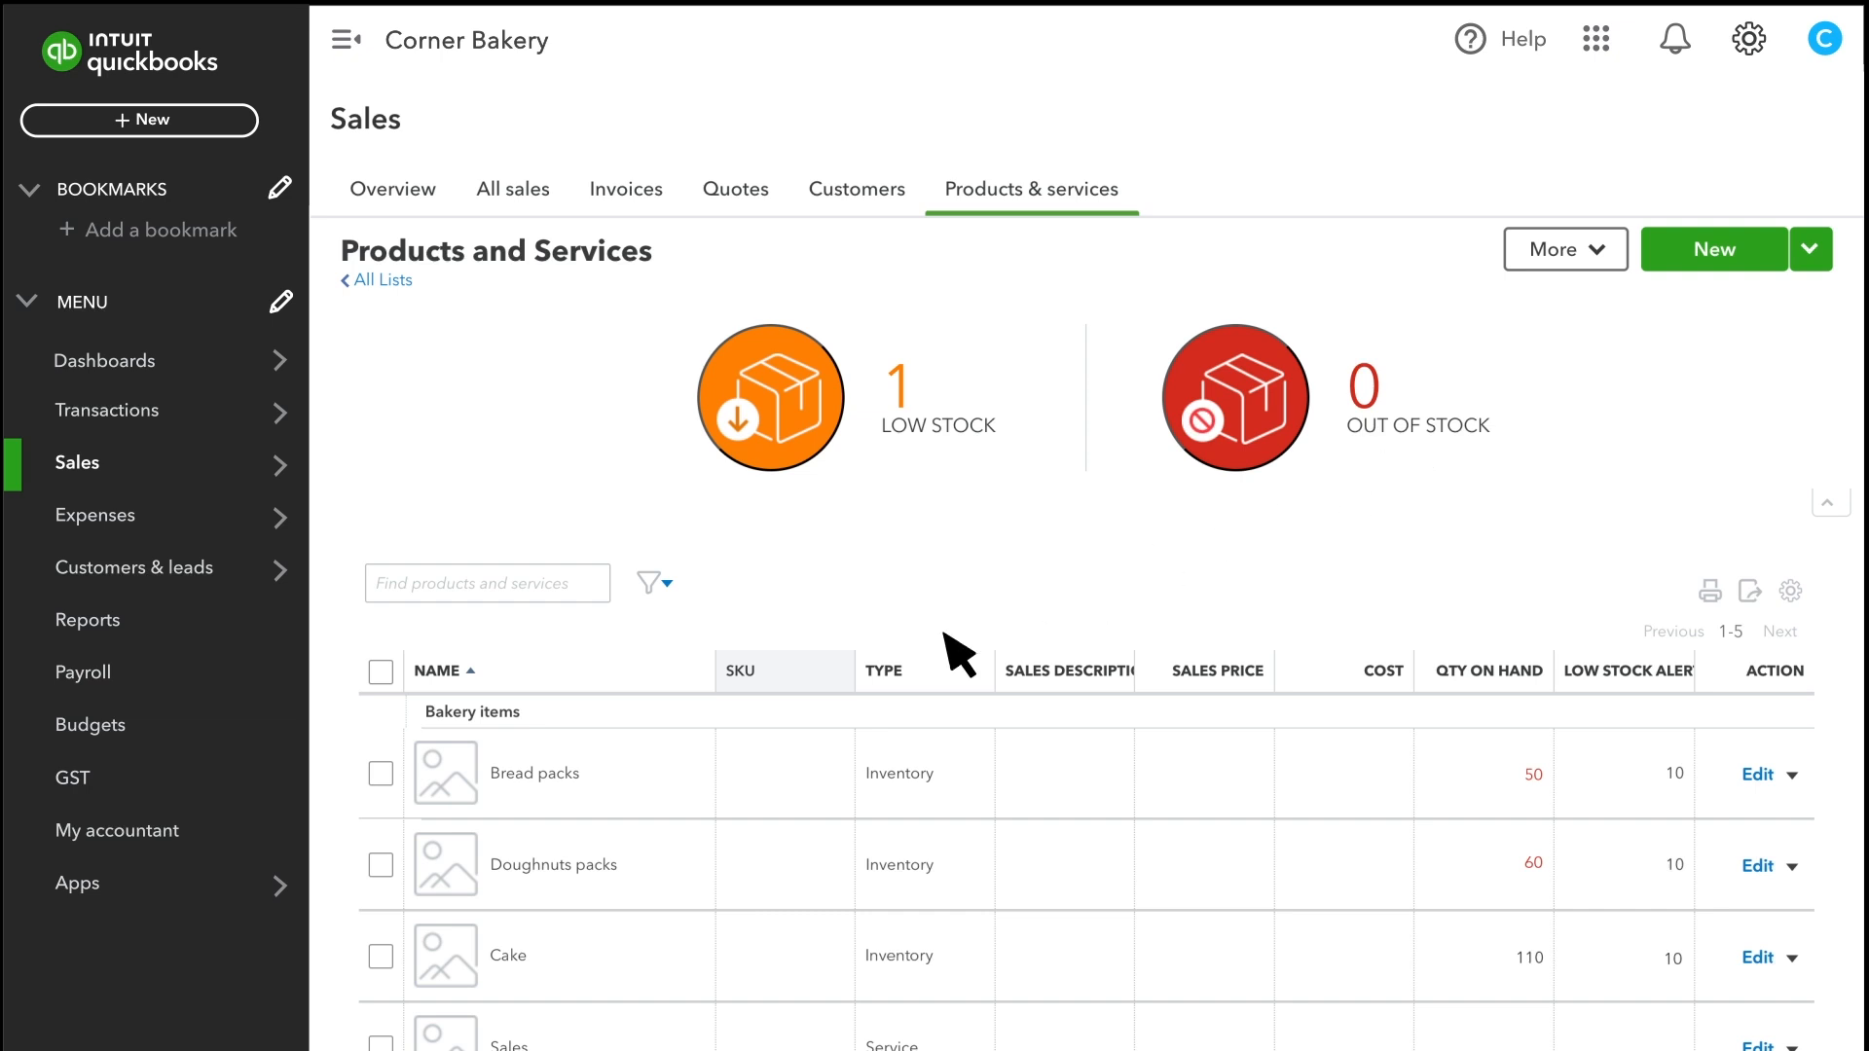
{"action": "left_click", "coordinate": [380, 864]}
{"action": "left_click", "coordinate": [383, 775]}
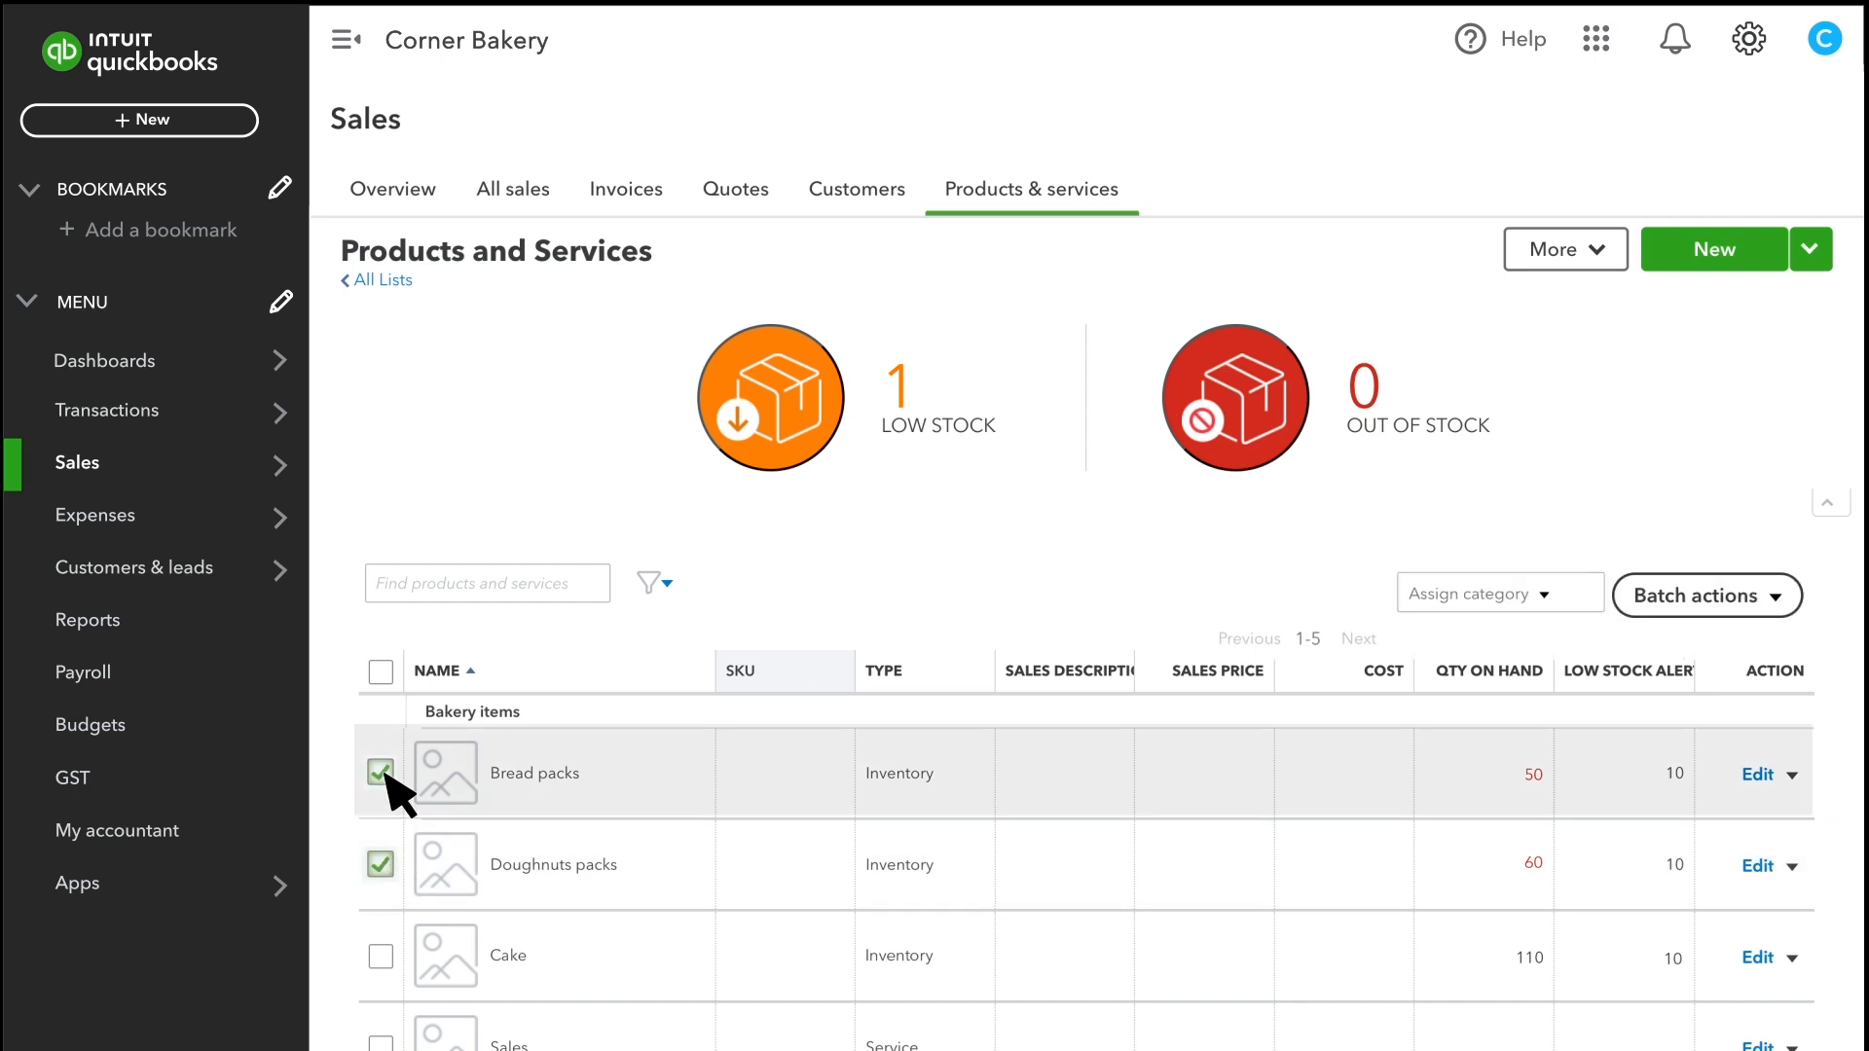
{"action": "left_click", "coordinate": [1775, 597]}
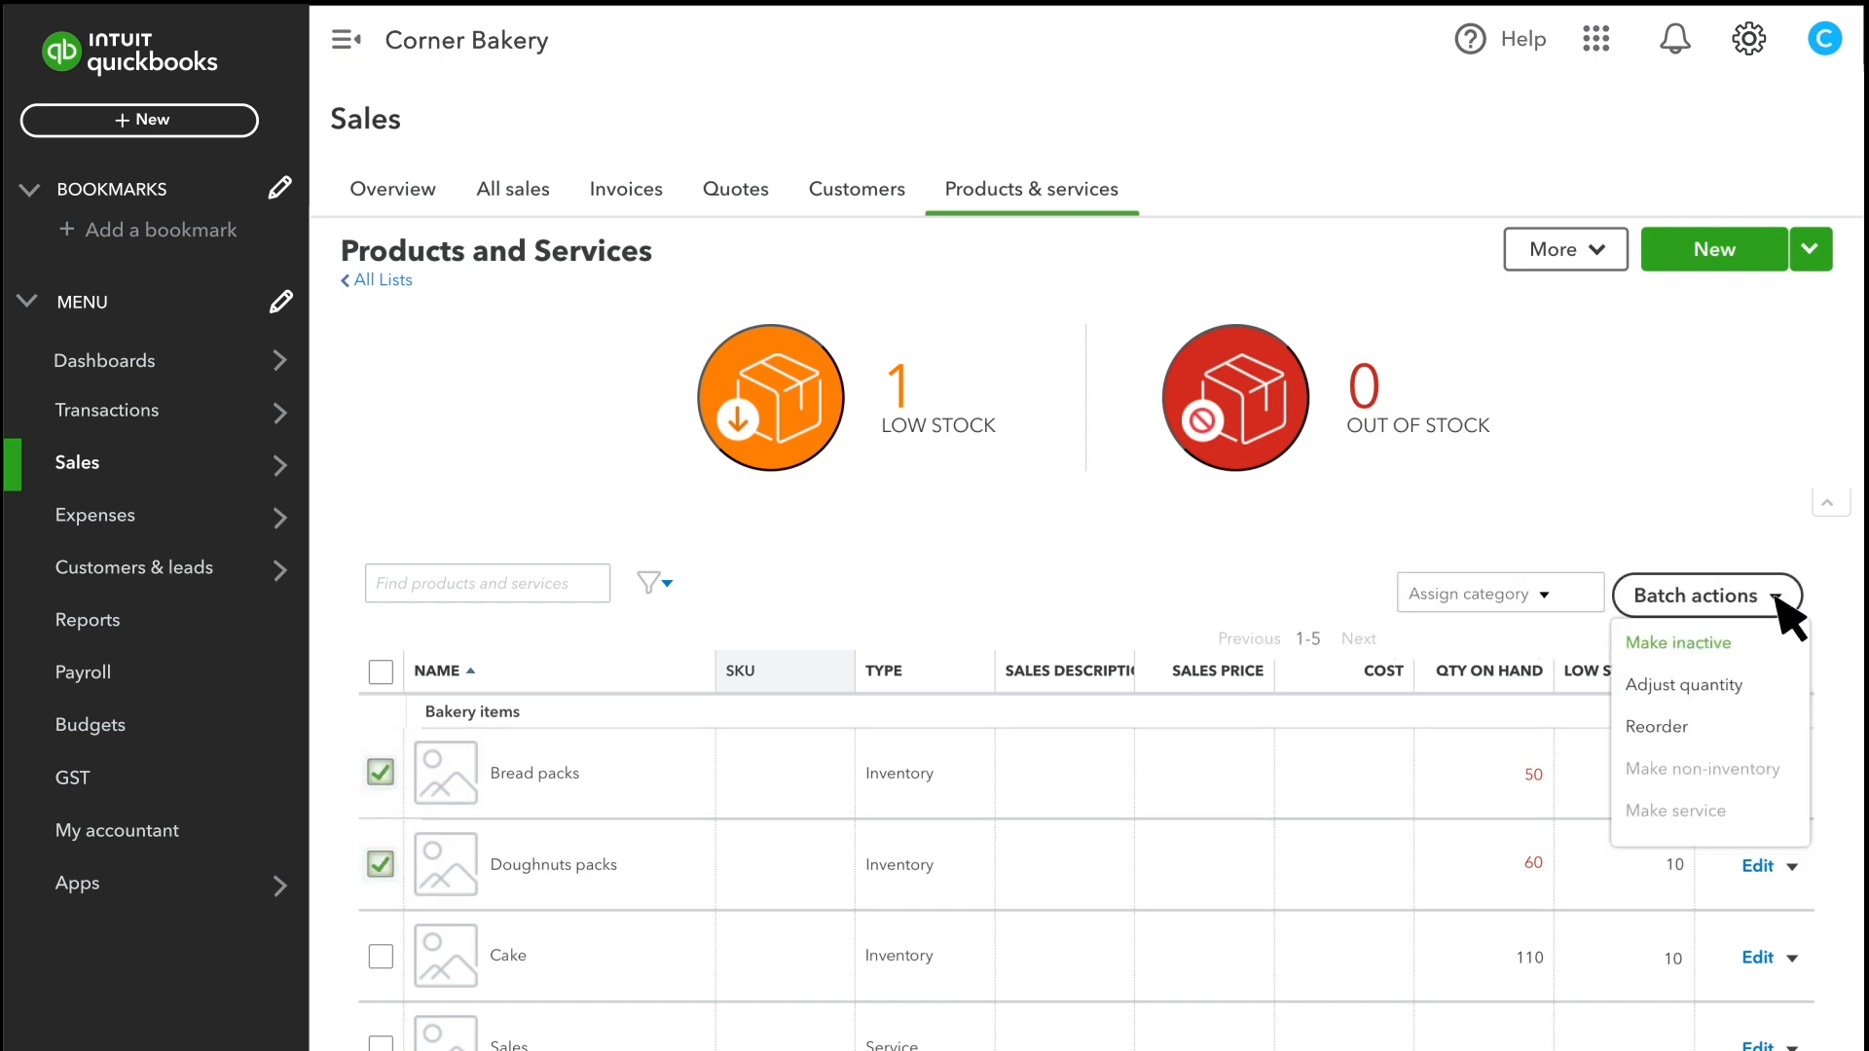
{"action": "left_click", "coordinate": [1692, 724]}
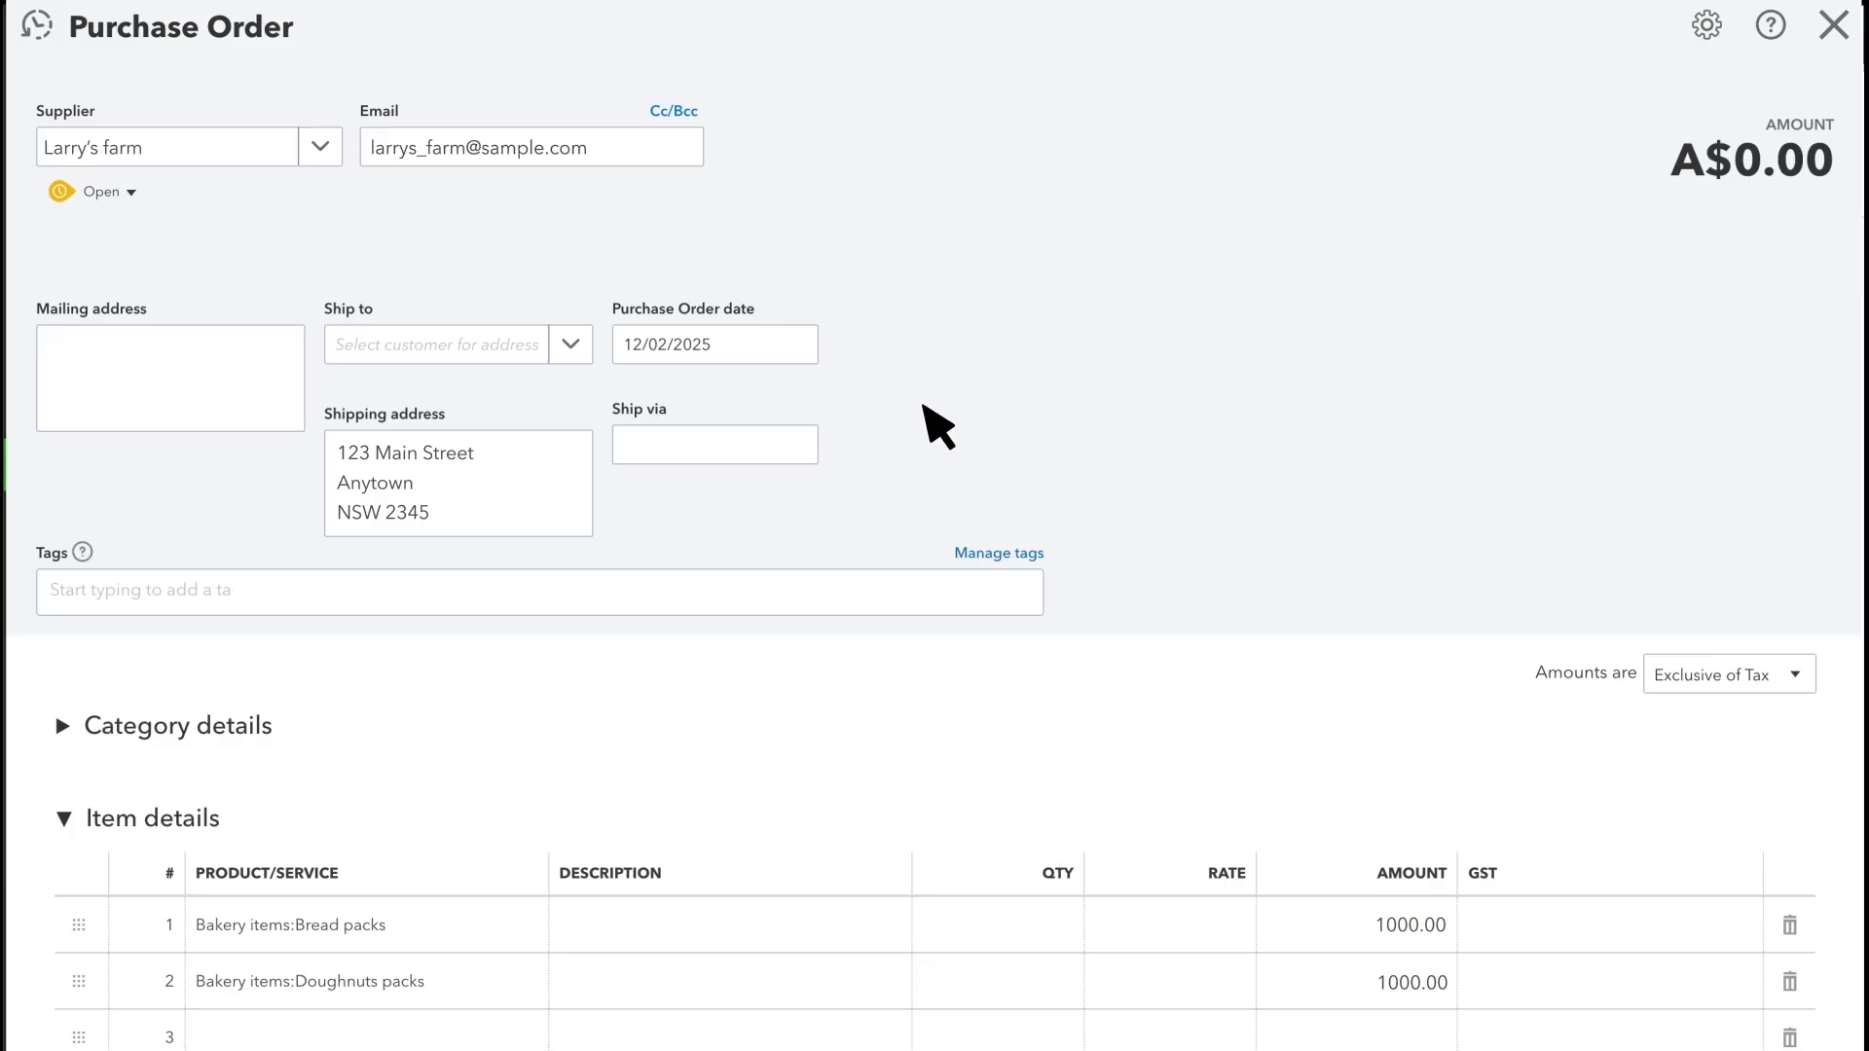
Choose Larry's farm as the purchase order supplier and set the quantities to 100 Bread packs and 200 Doughnuts packs
{"action": "left_click", "coordinate": [313, 153]}
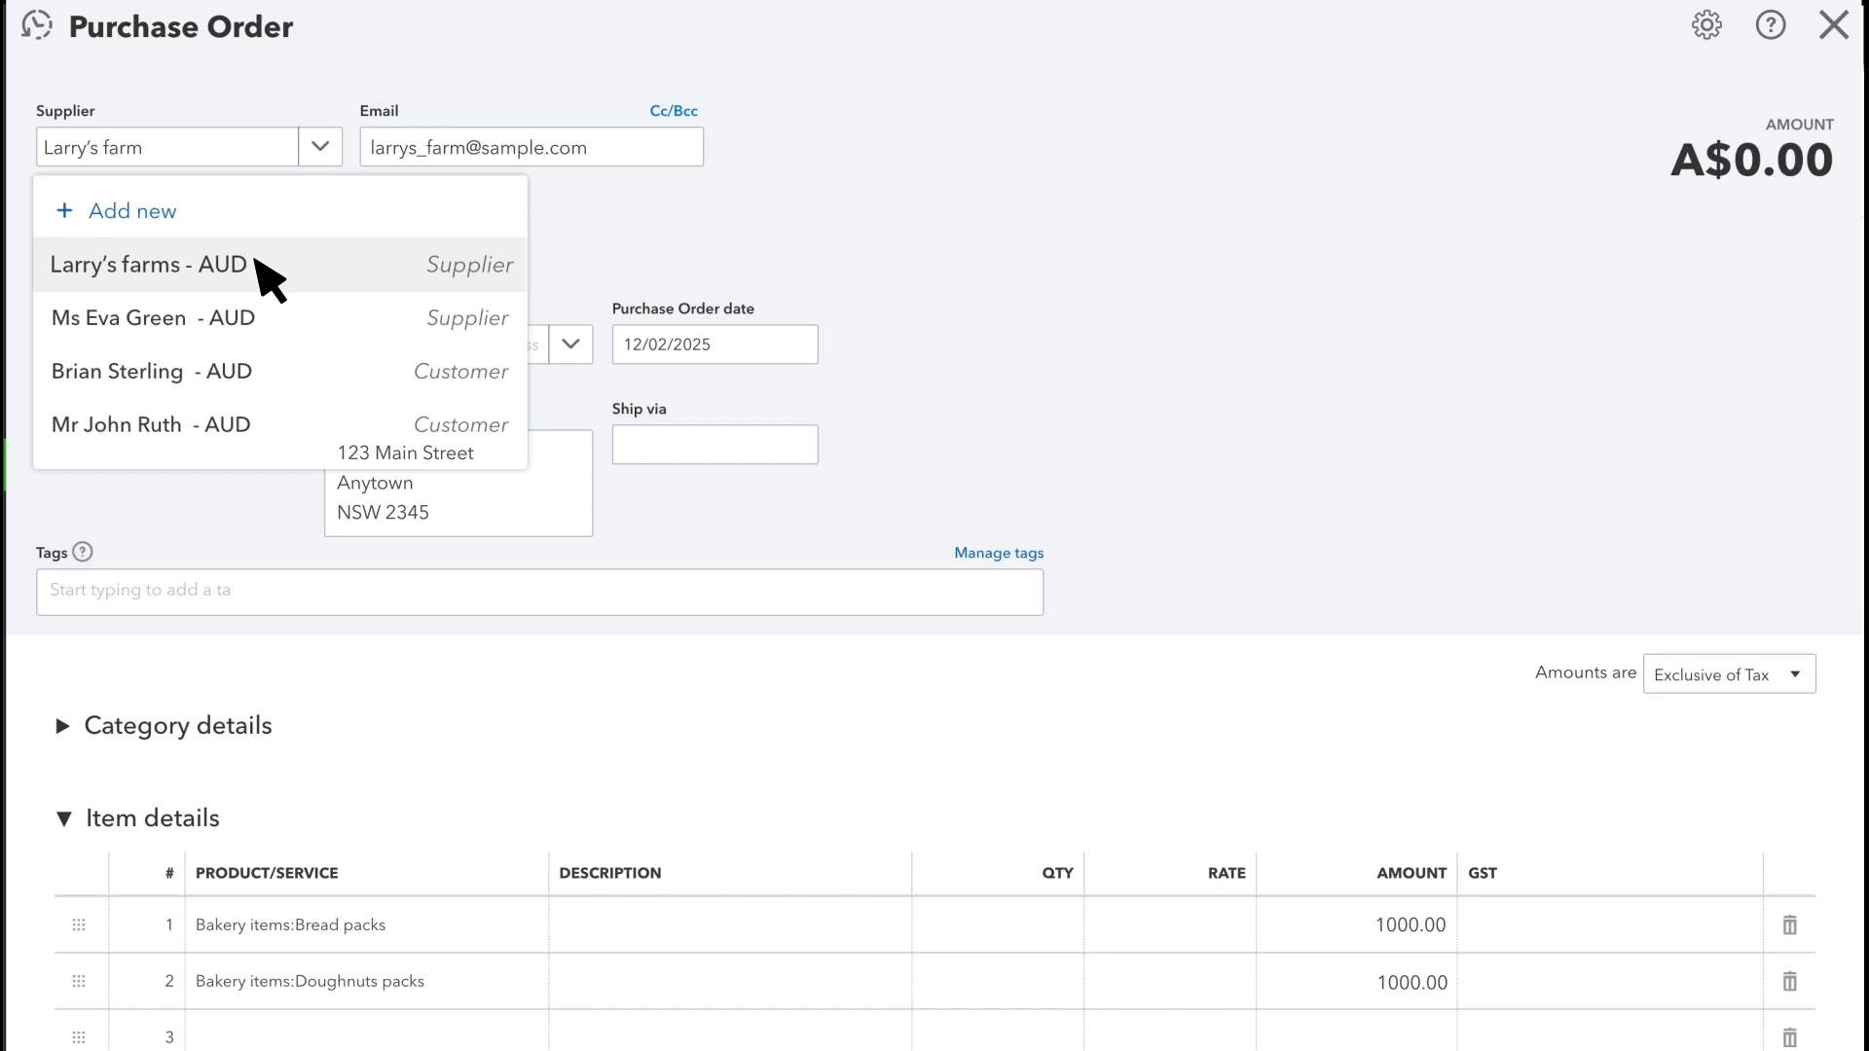
{"action": "left_click", "coordinate": [261, 273]}
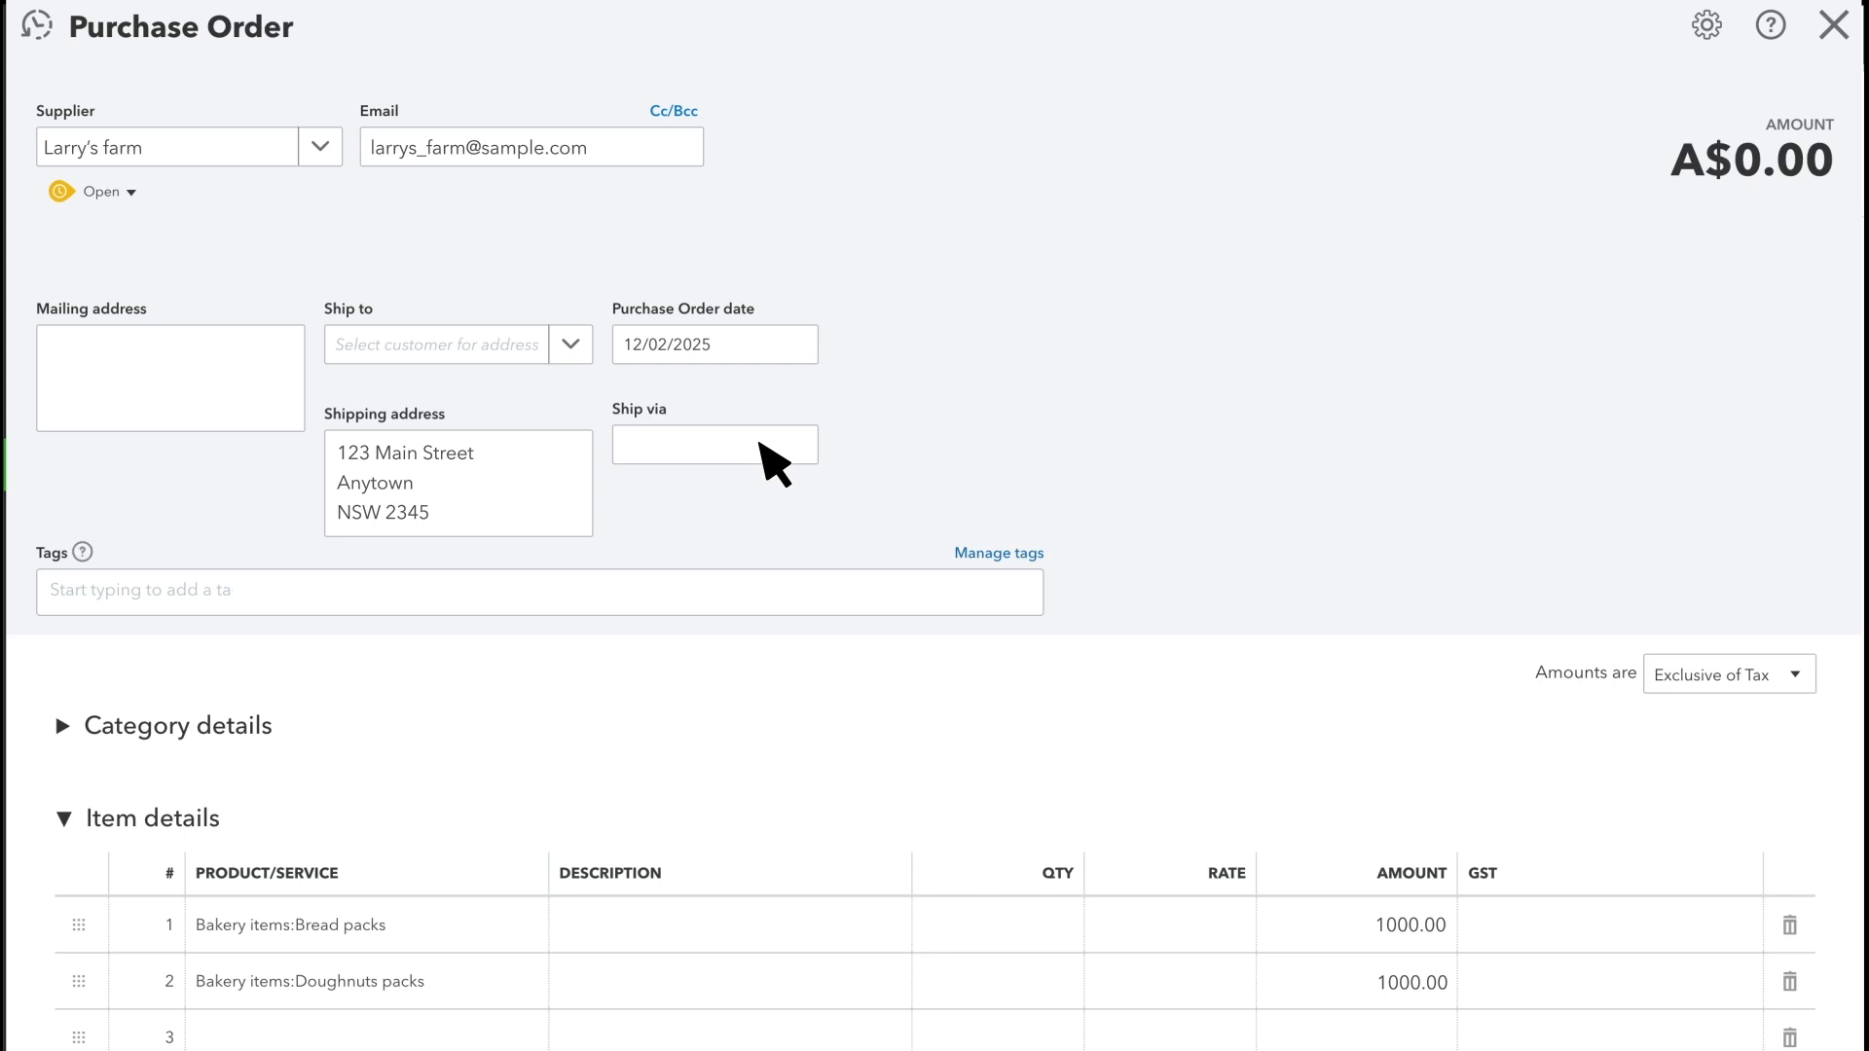
{"action": "scroll", "coordinate": [472, 718], "scroll_direction": "down", "scroll_amount": 2}
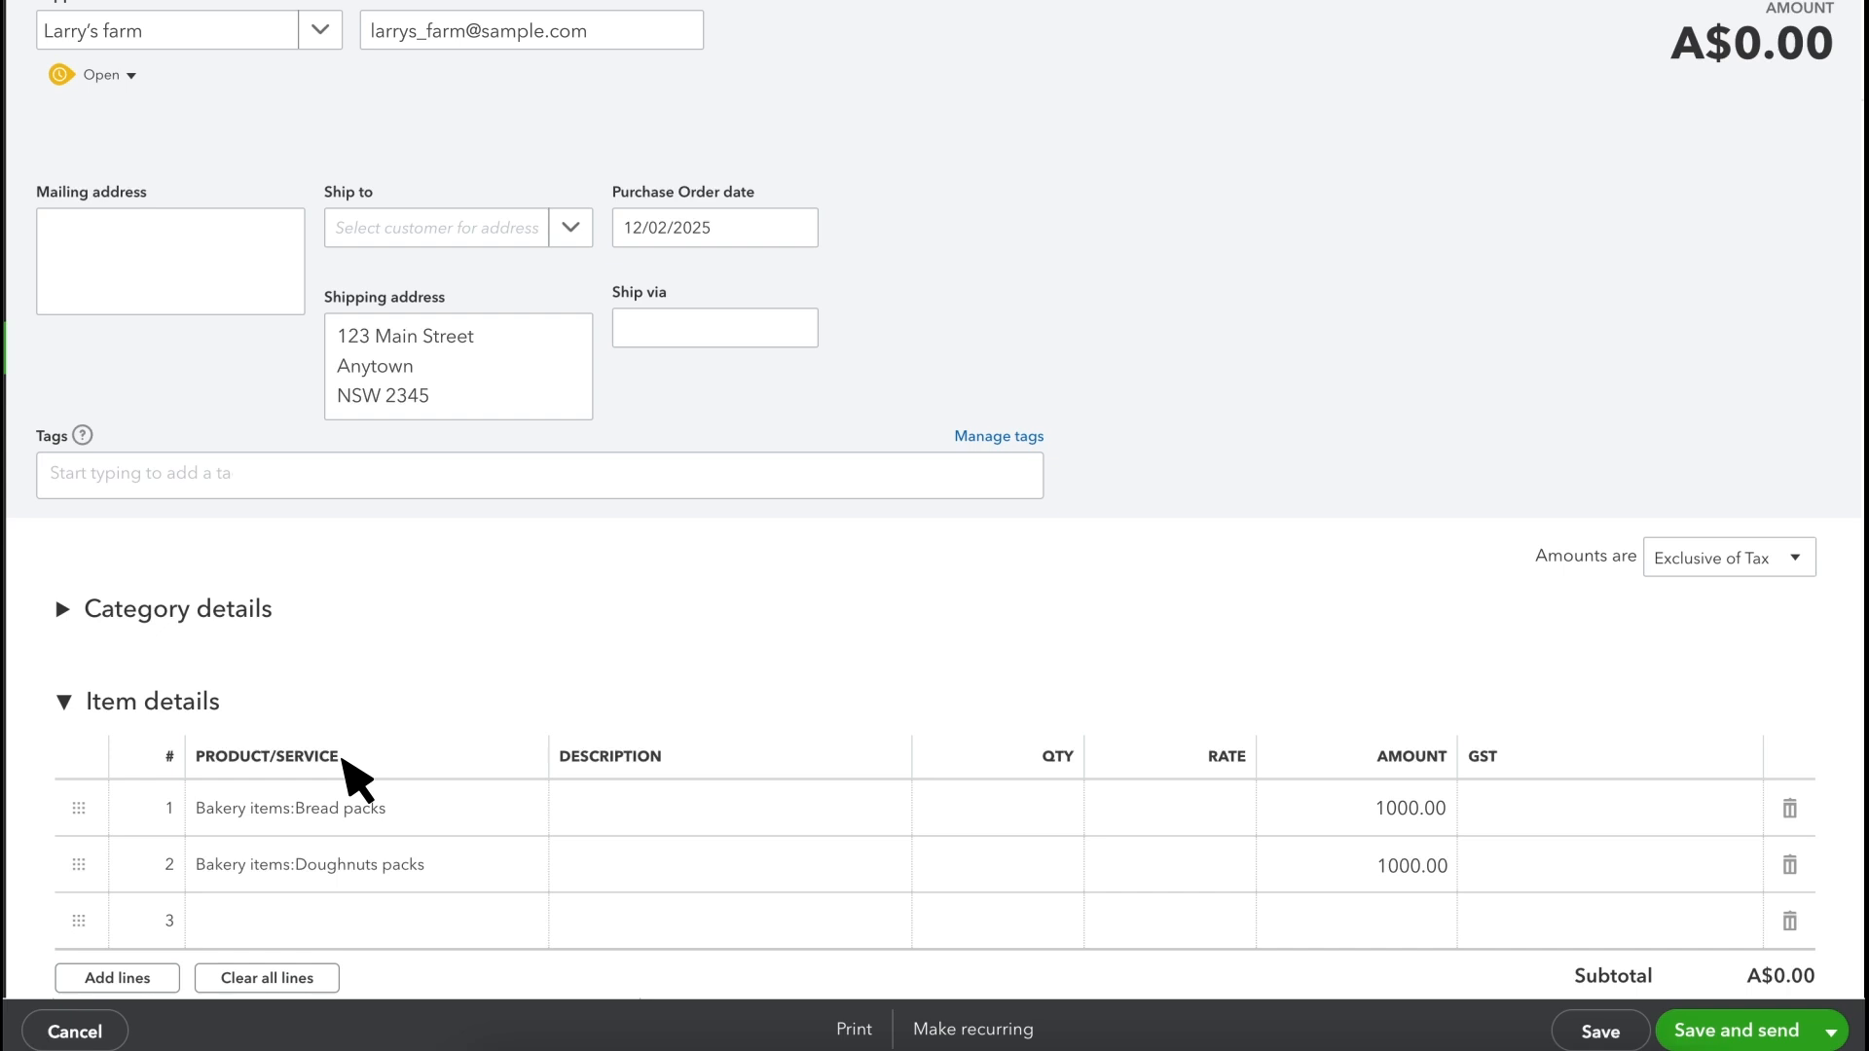
{"action": "left_click", "coordinate": [1059, 821]}
{"action": "type", "text": "100"}
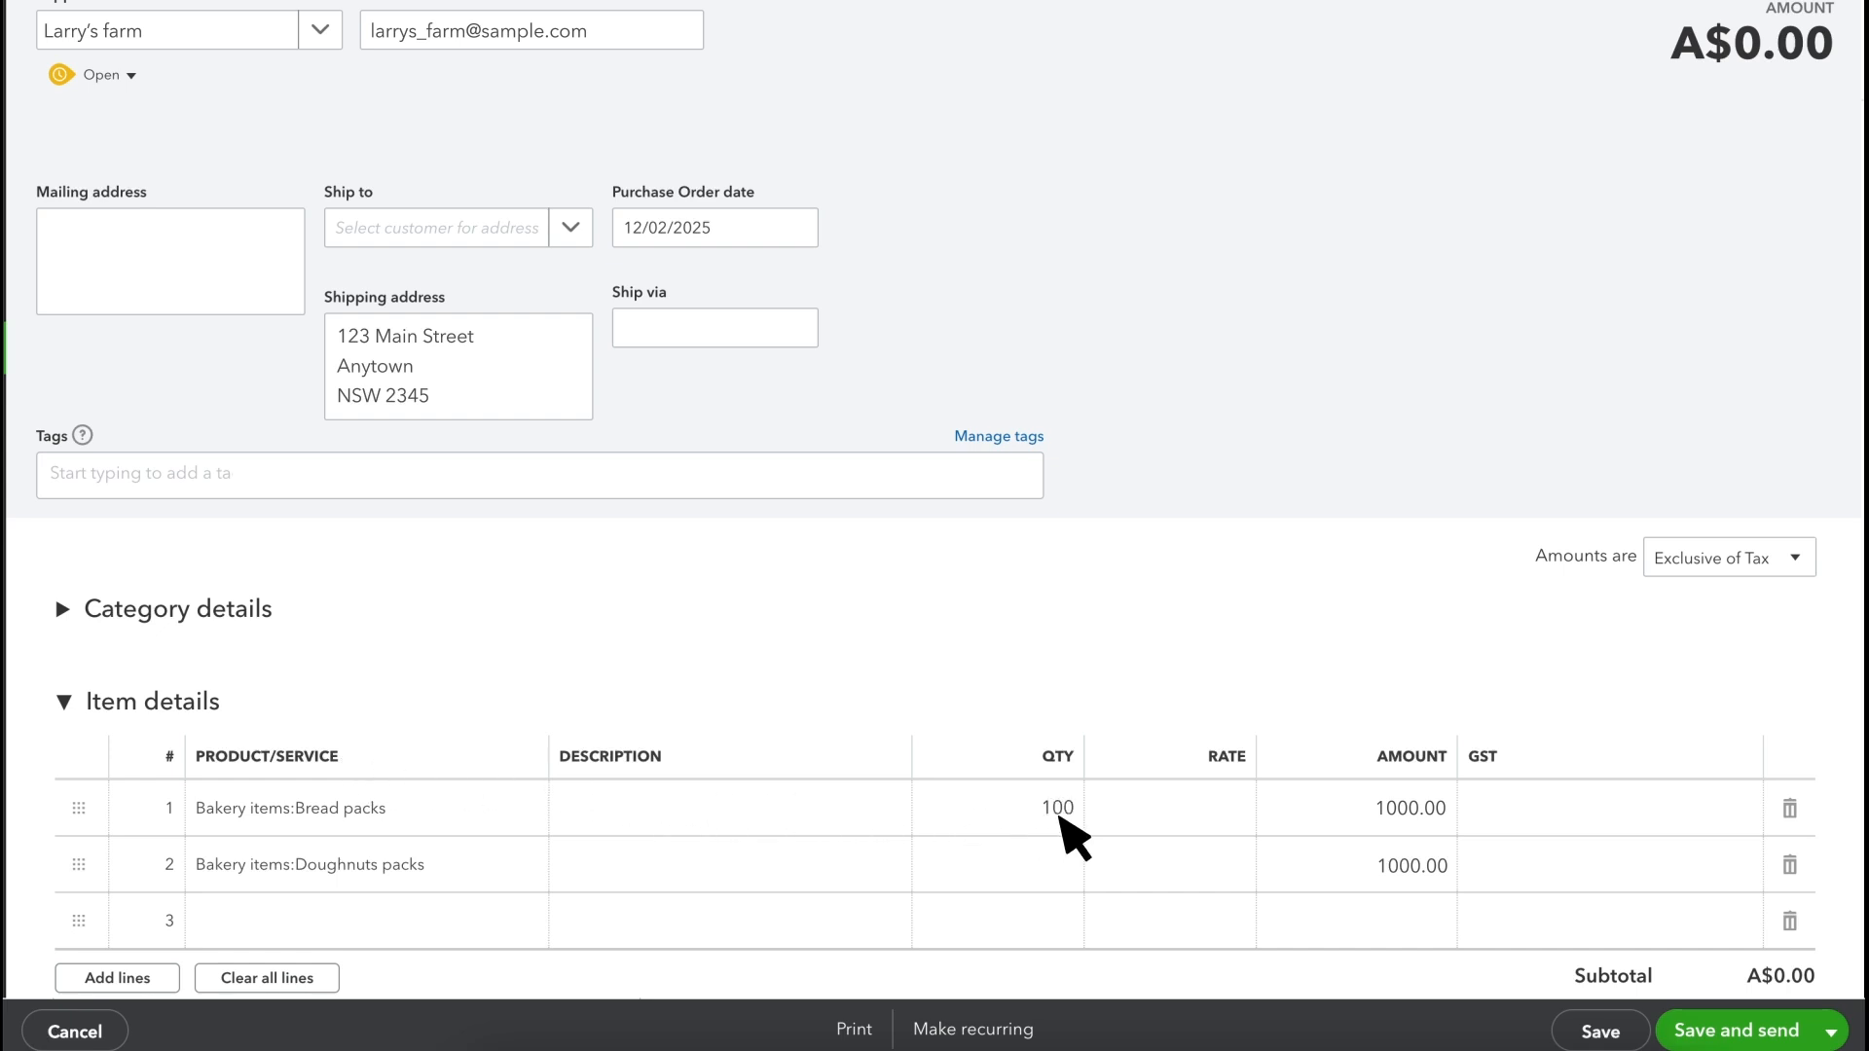
{"action": "left_click", "coordinate": [1066, 869]}
{"action": "type", "text": "200"}
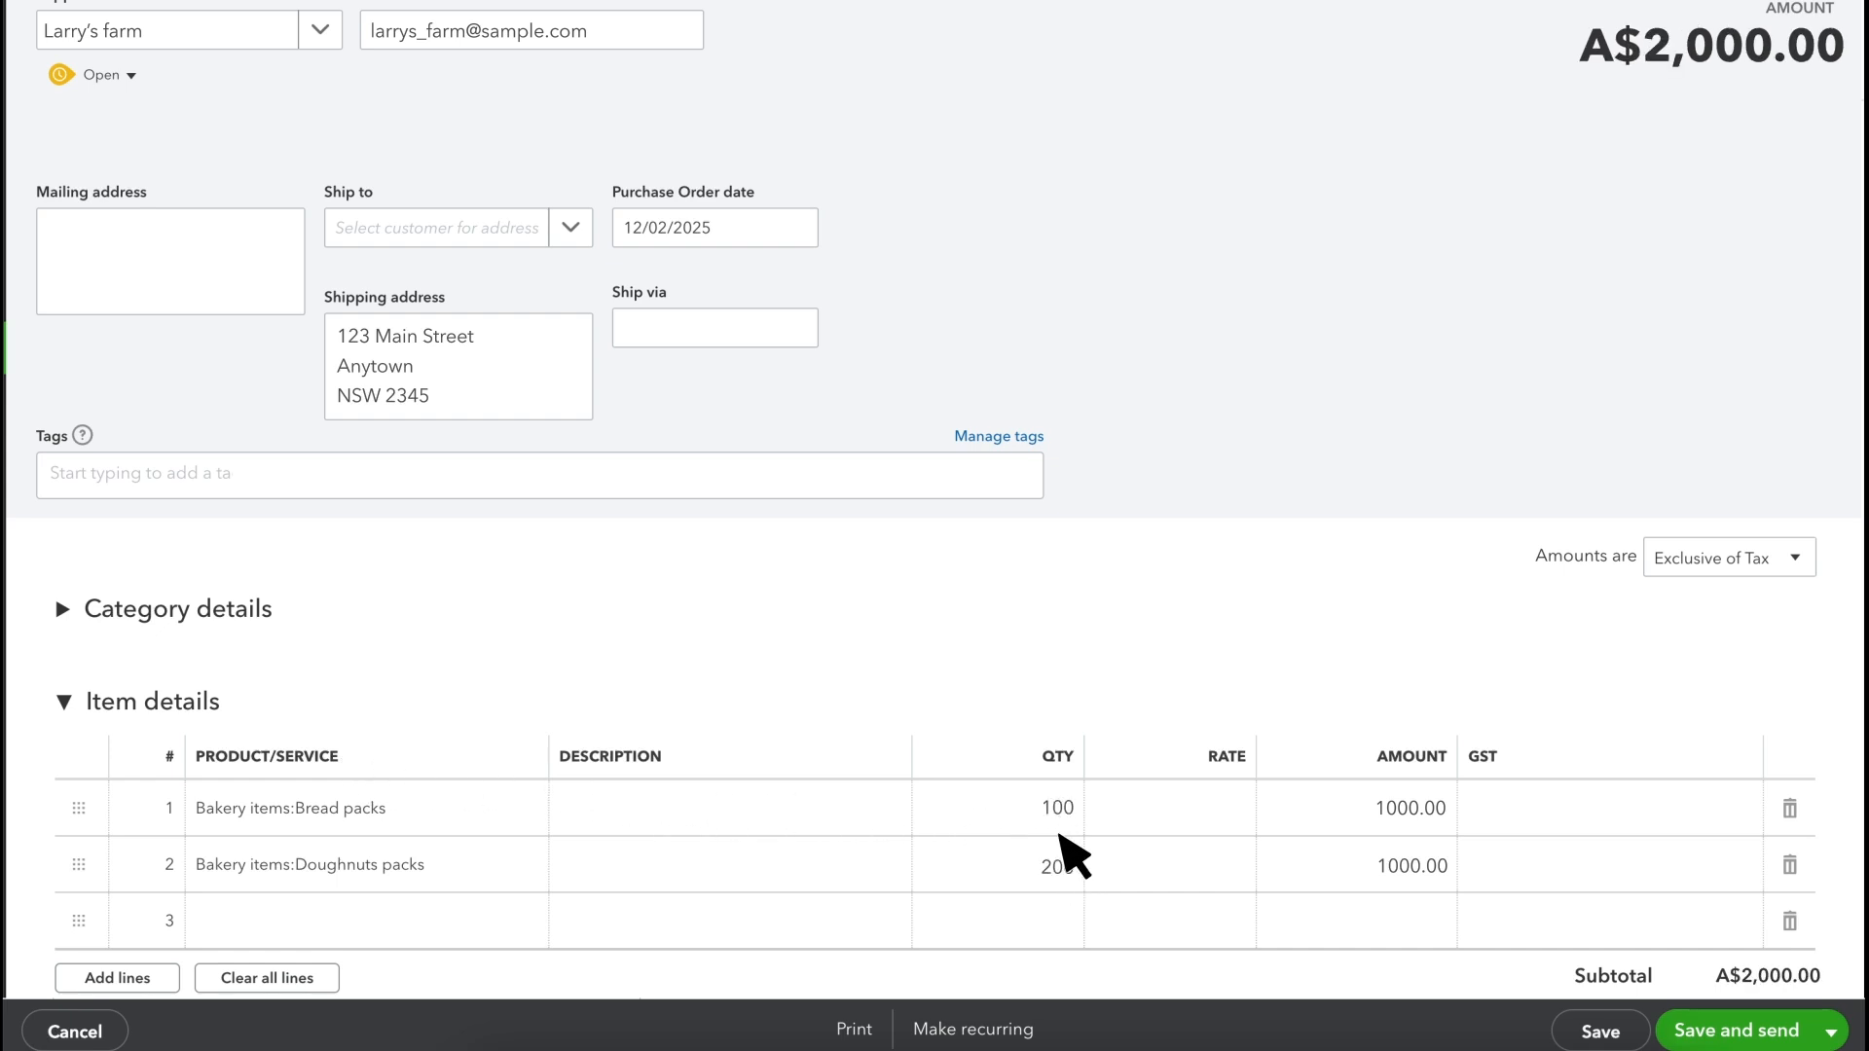
{"action": "mouse_move", "coordinate": [1058, 816]}
{"action": "scroll", "coordinate": [905, 584], "scroll_direction": "down", "scroll_amount": 5}
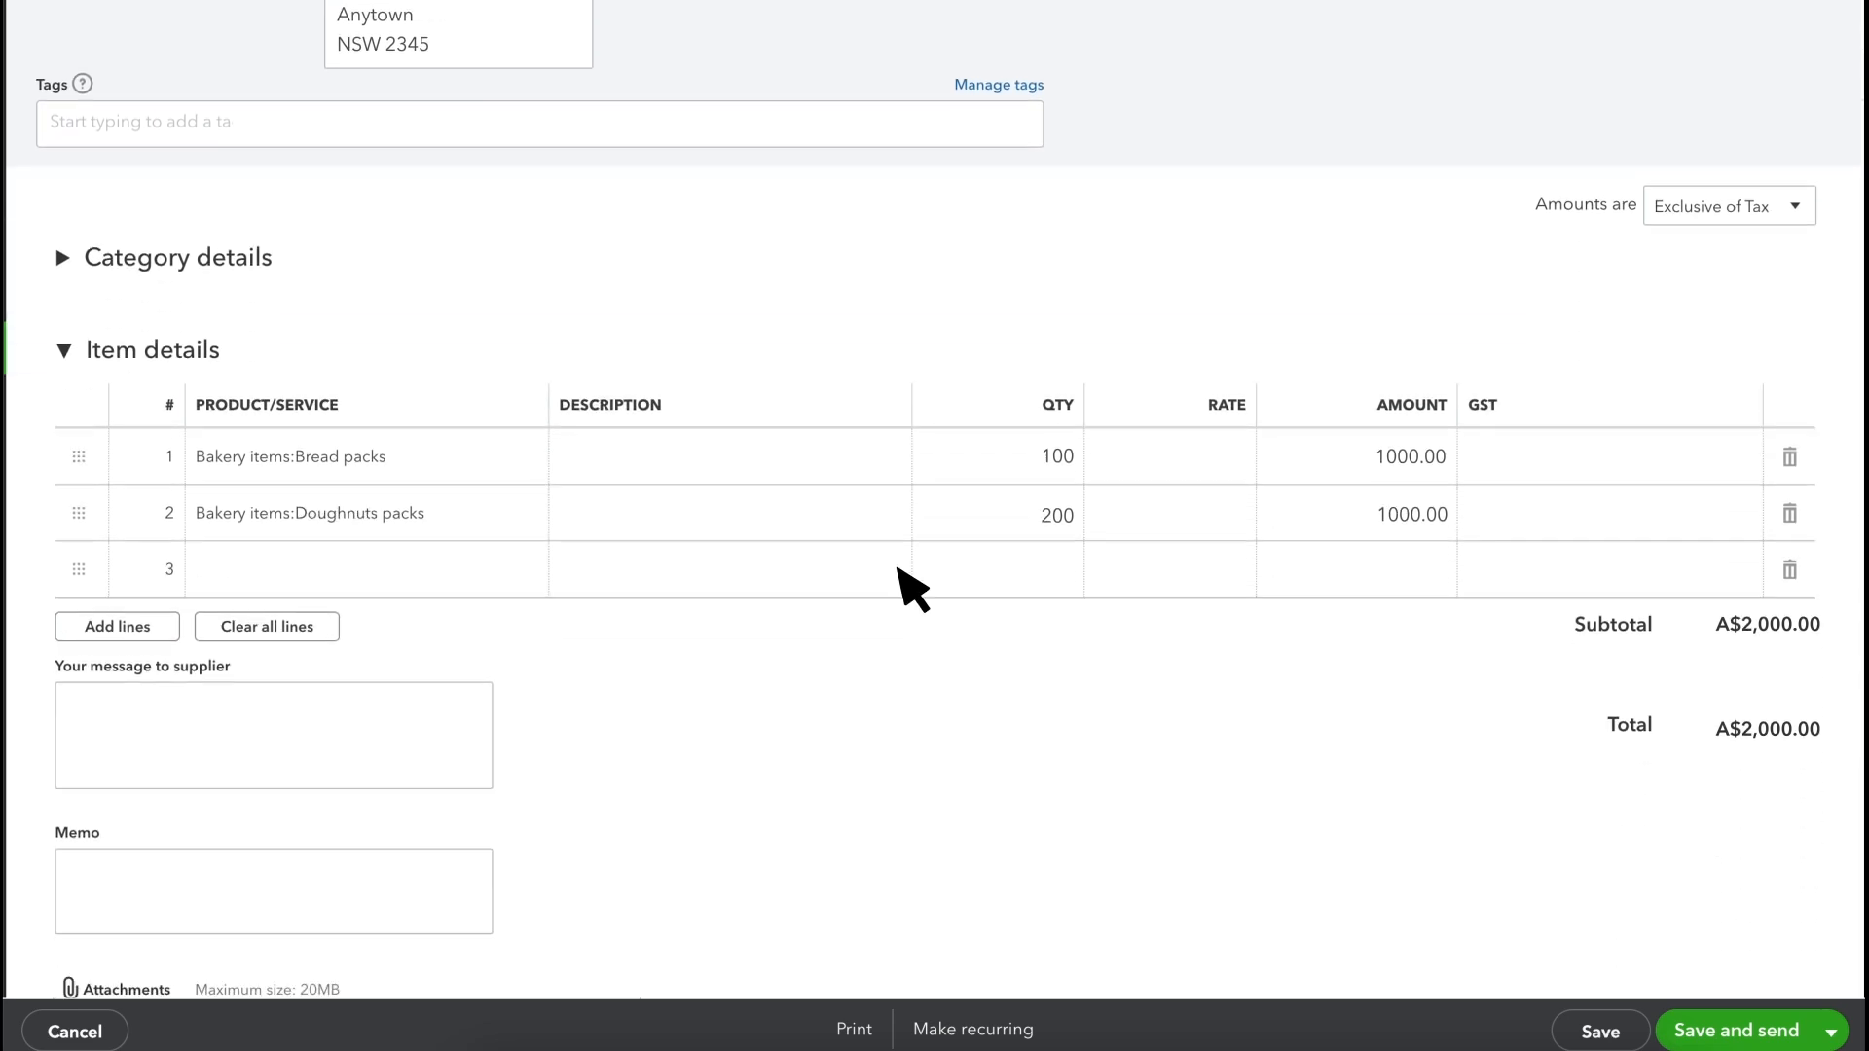
{"action": "left_click", "coordinate": [514, 393]}
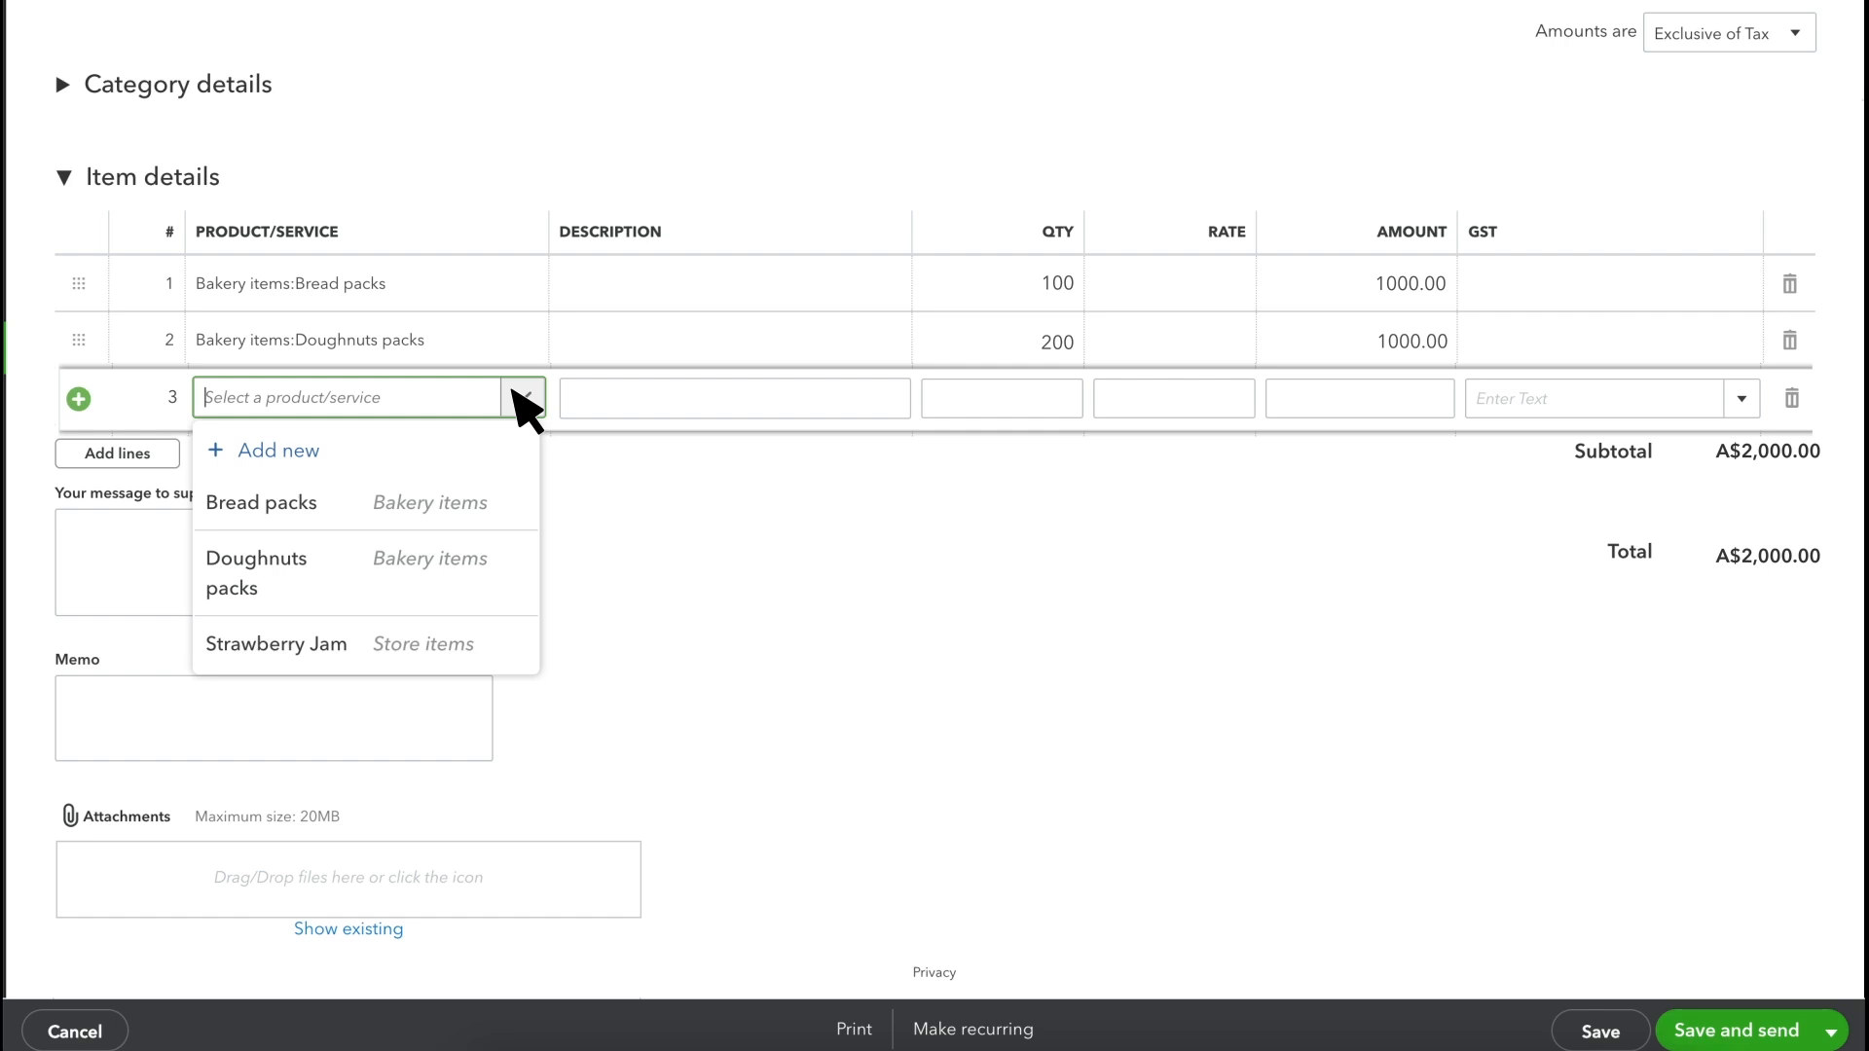
{"action": "left_click", "coordinate": [553, 676]}
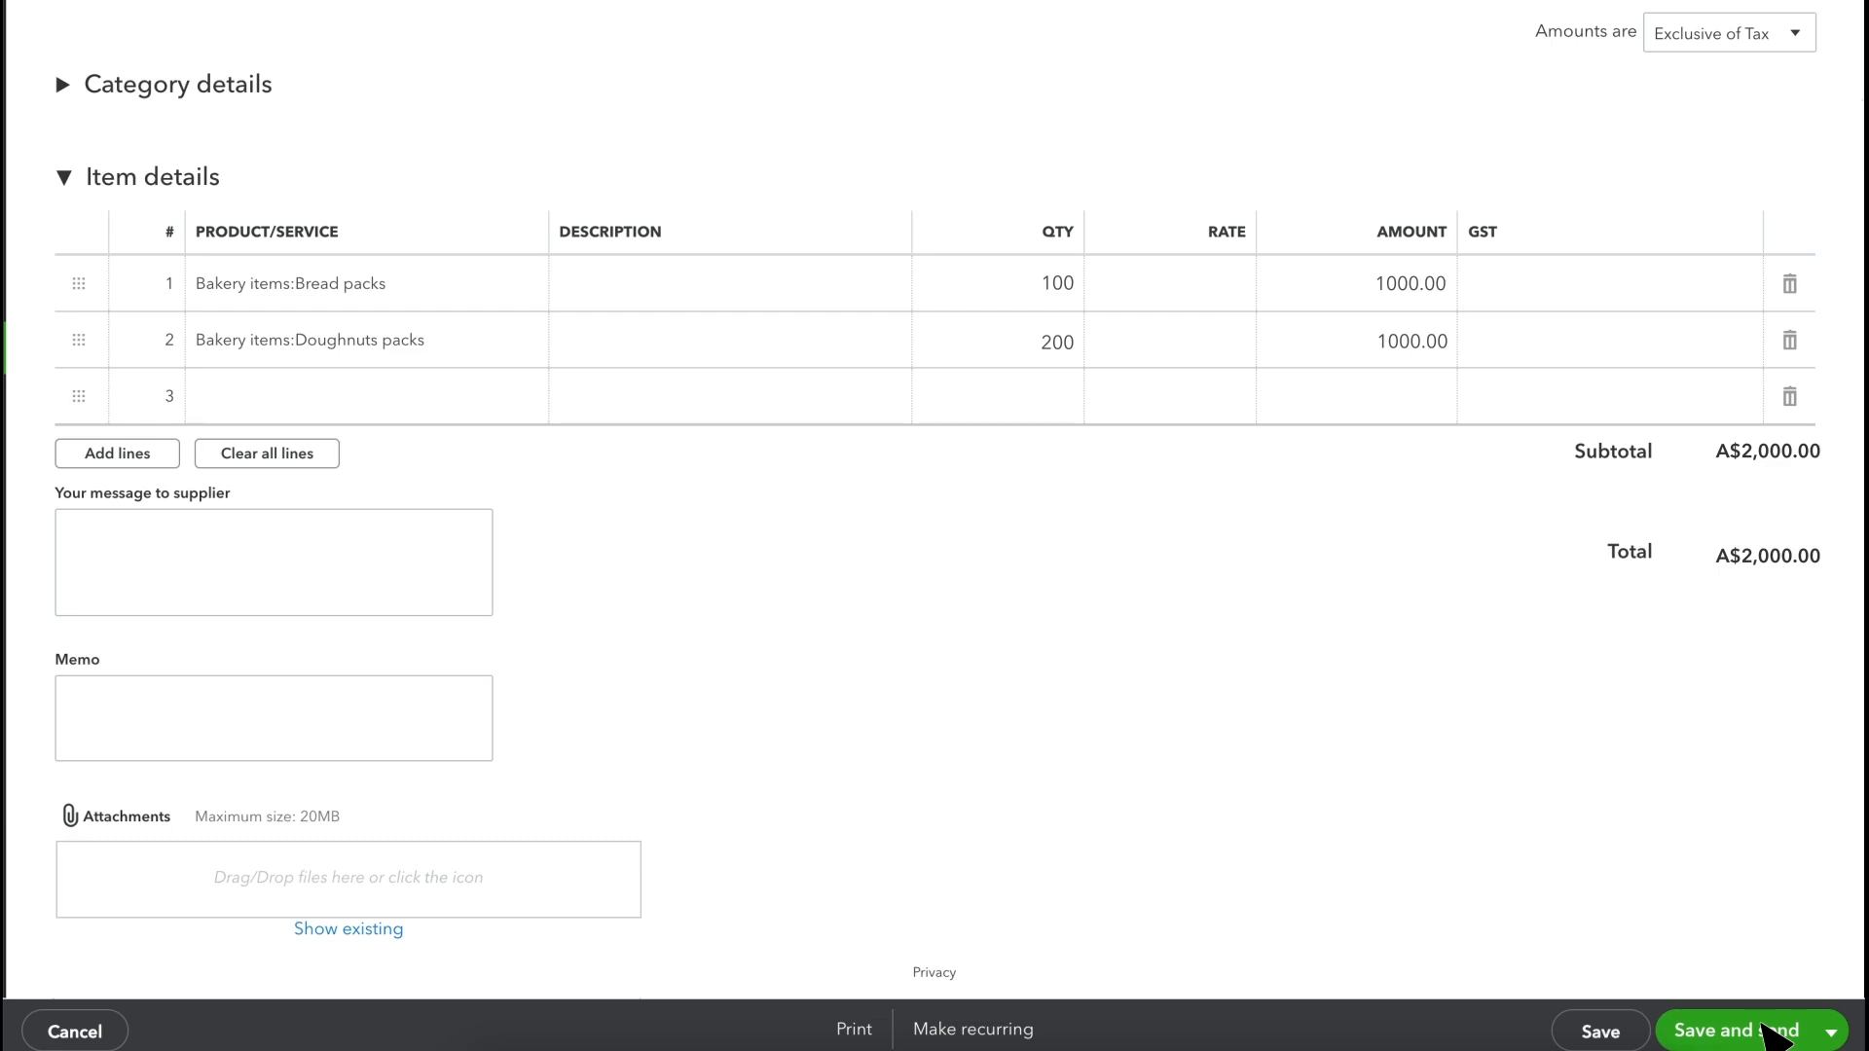
Save the purchase order, email it to the supplier and close it
{"action": "left_click", "coordinate": [1764, 1028]}
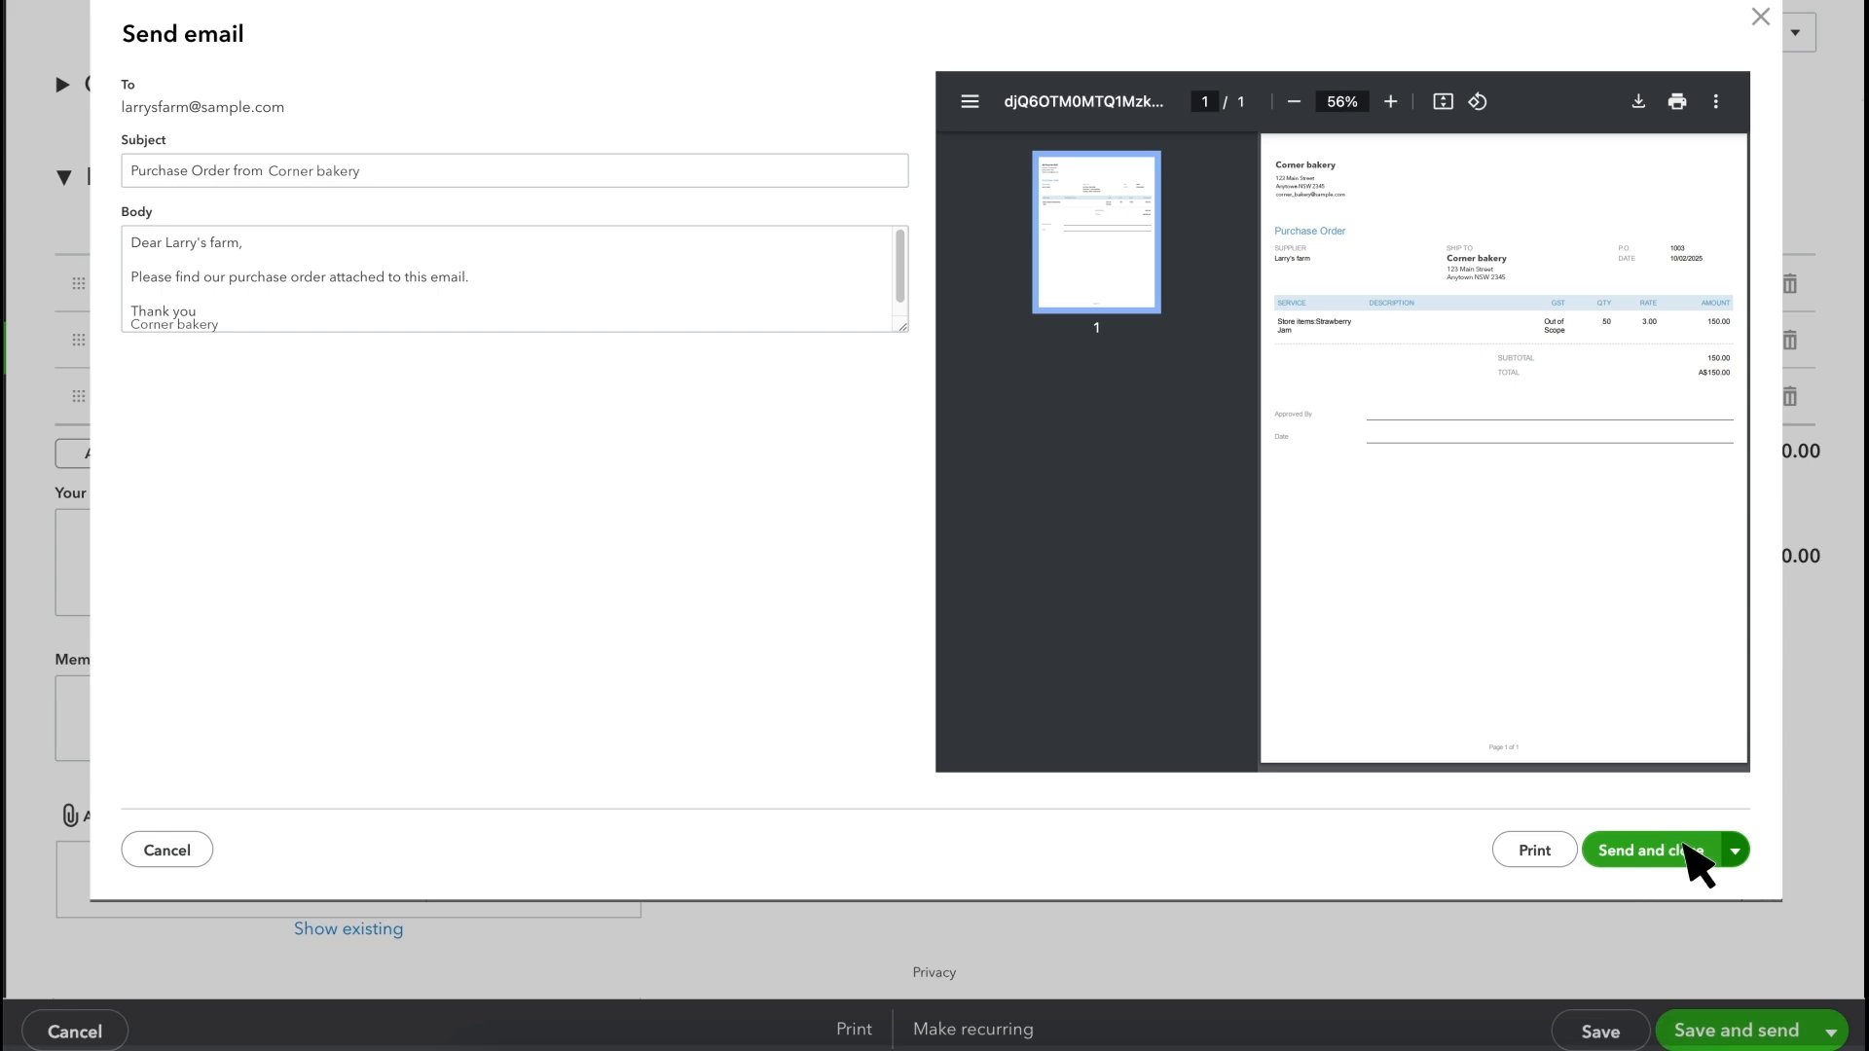
{"action": "left_click", "coordinate": [1694, 862]}
{"action": "scroll", "coordinate": [1699, 861], "scroll_direction": "up", "scroll_amount": 2}
Open the supplier record of Larry's farm to review its transaction list
{"action": "mouse_move", "coordinate": [201, 529]}
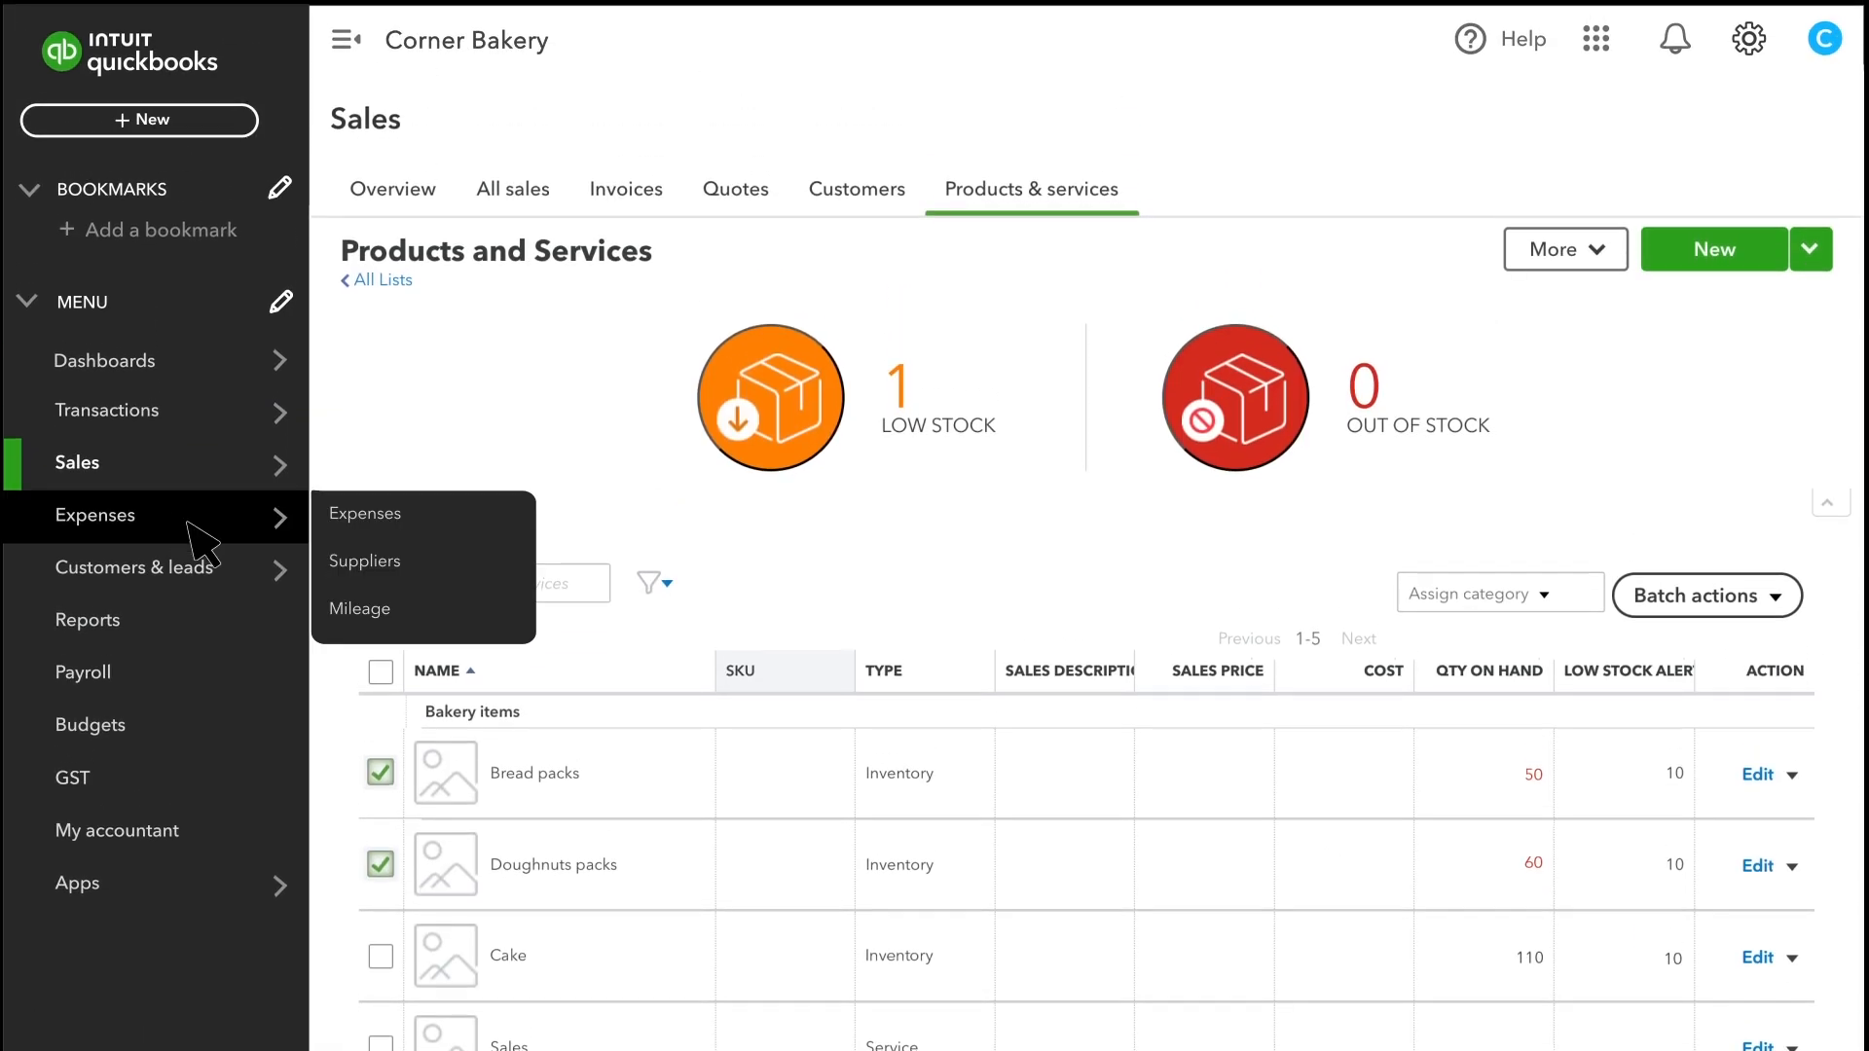
{"action": "left_click", "coordinate": [406, 562]}
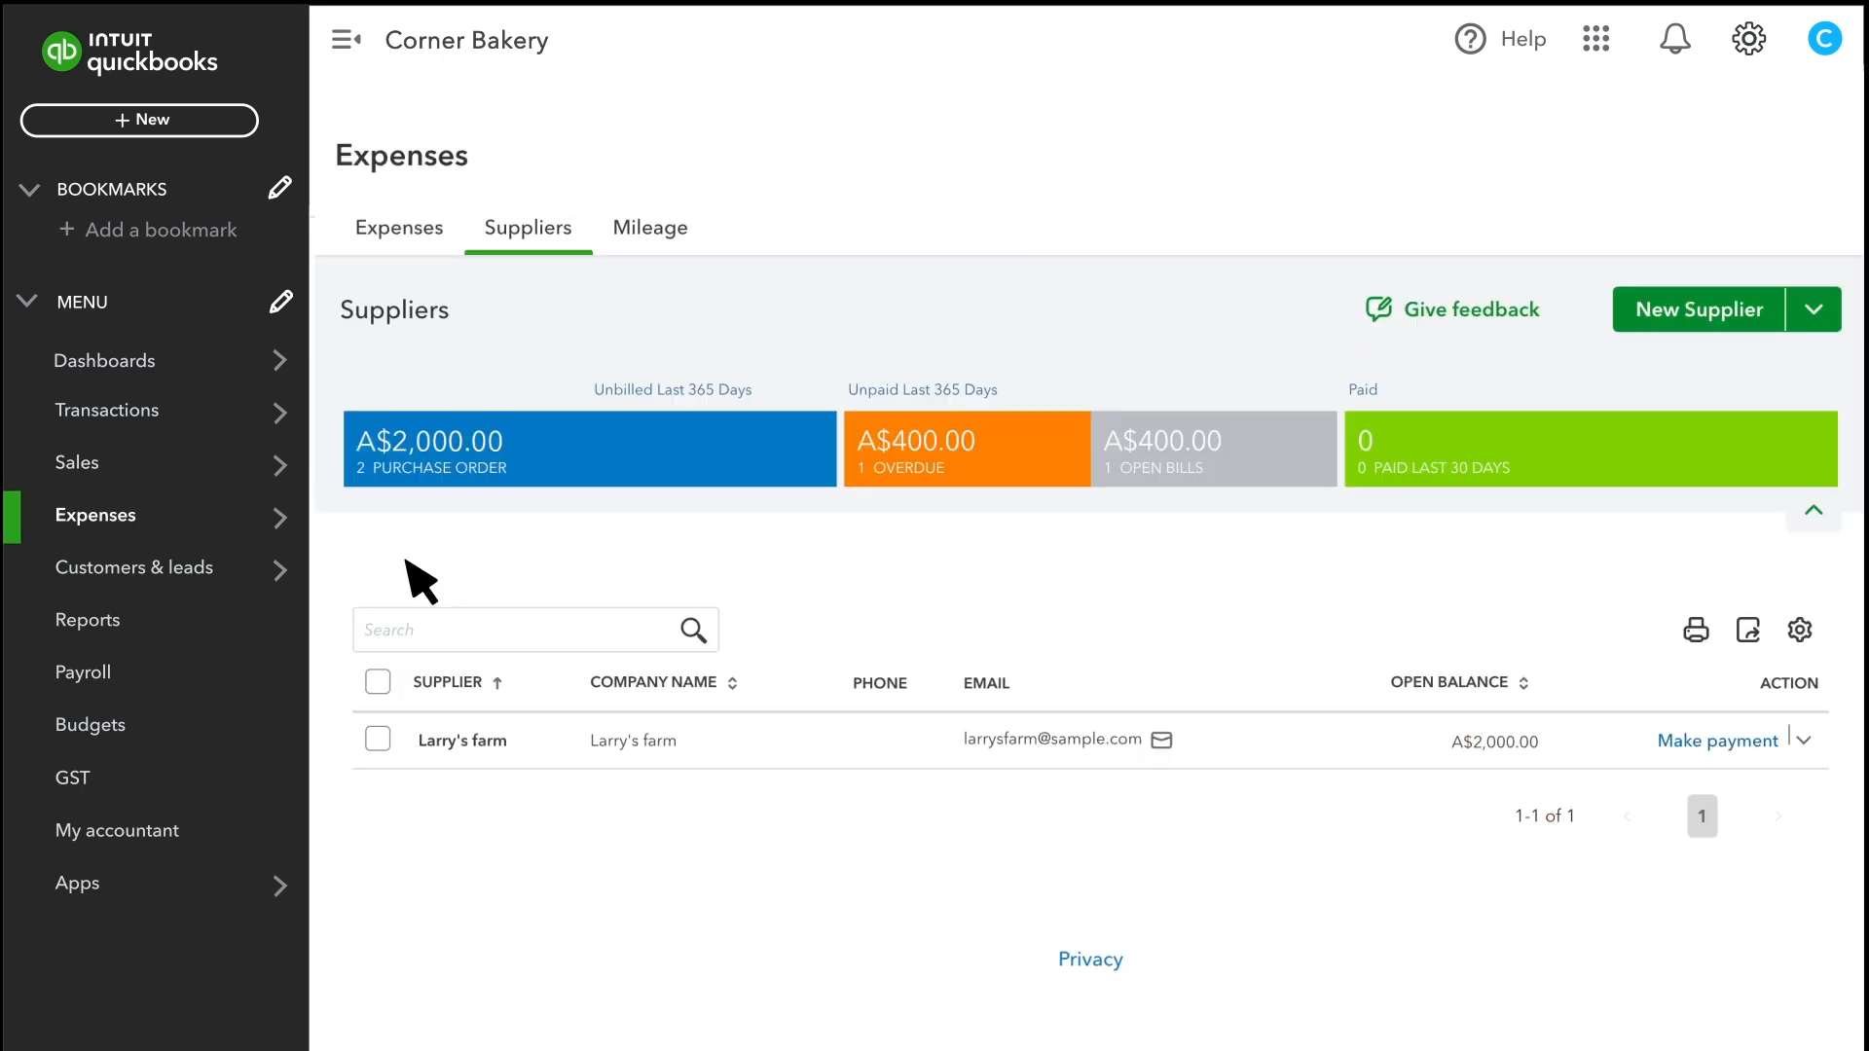
{"action": "left_click", "coordinate": [516, 741]}
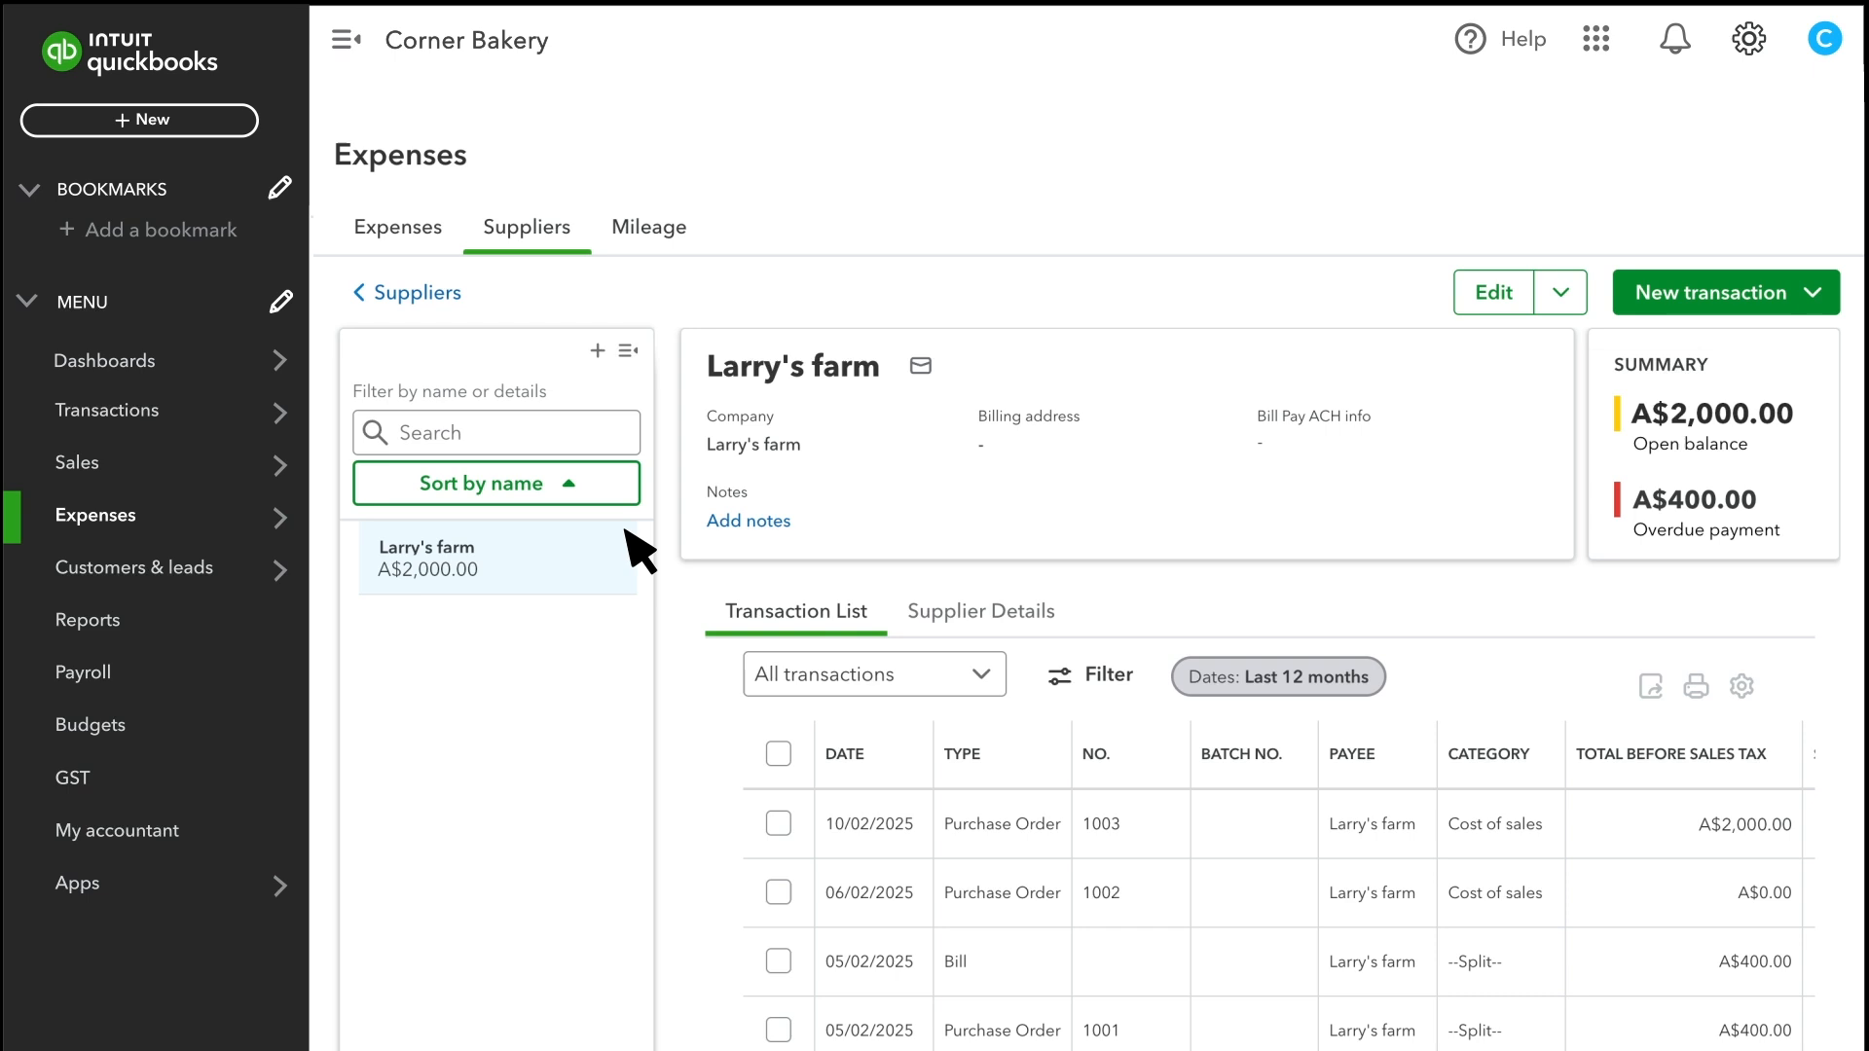
Create a bill for supplier Larry's farm from its open Feb 10 purchase order, then save and close it
{"action": "left_click", "coordinate": [149, 124]}
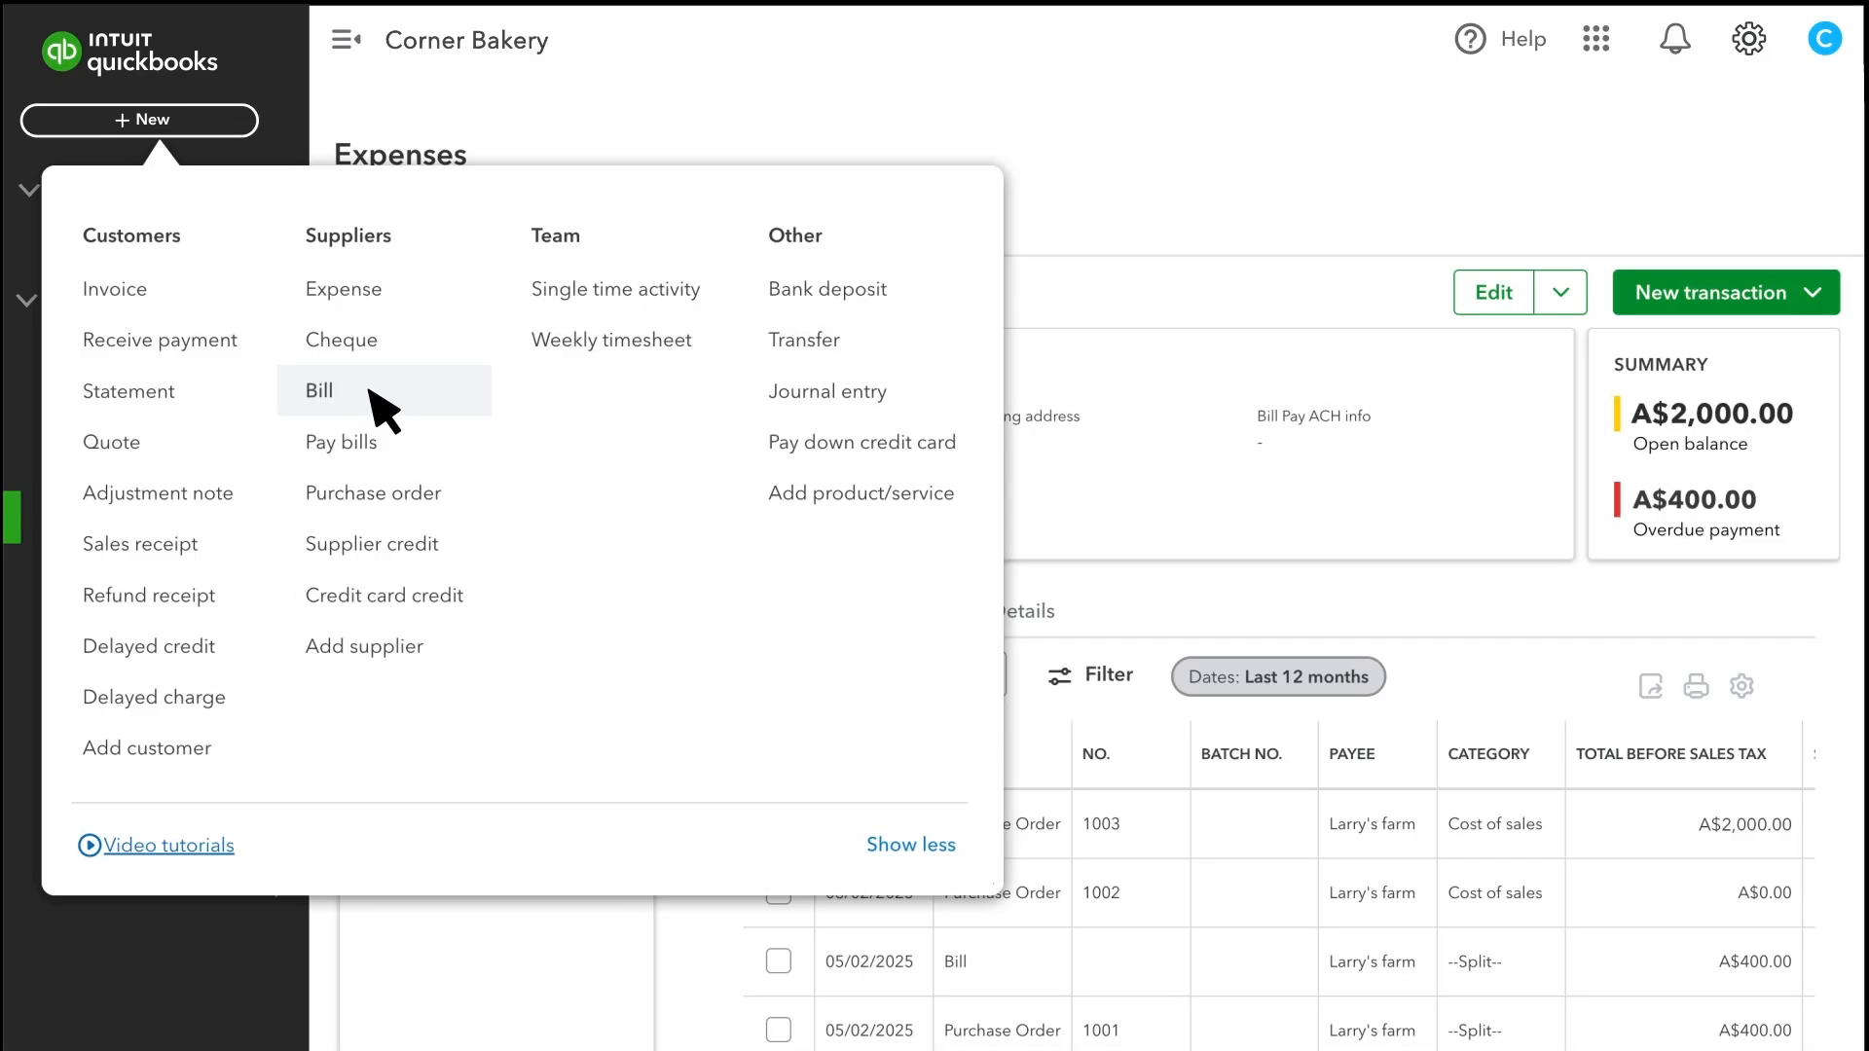
{"action": "left_click", "coordinate": [384, 409]}
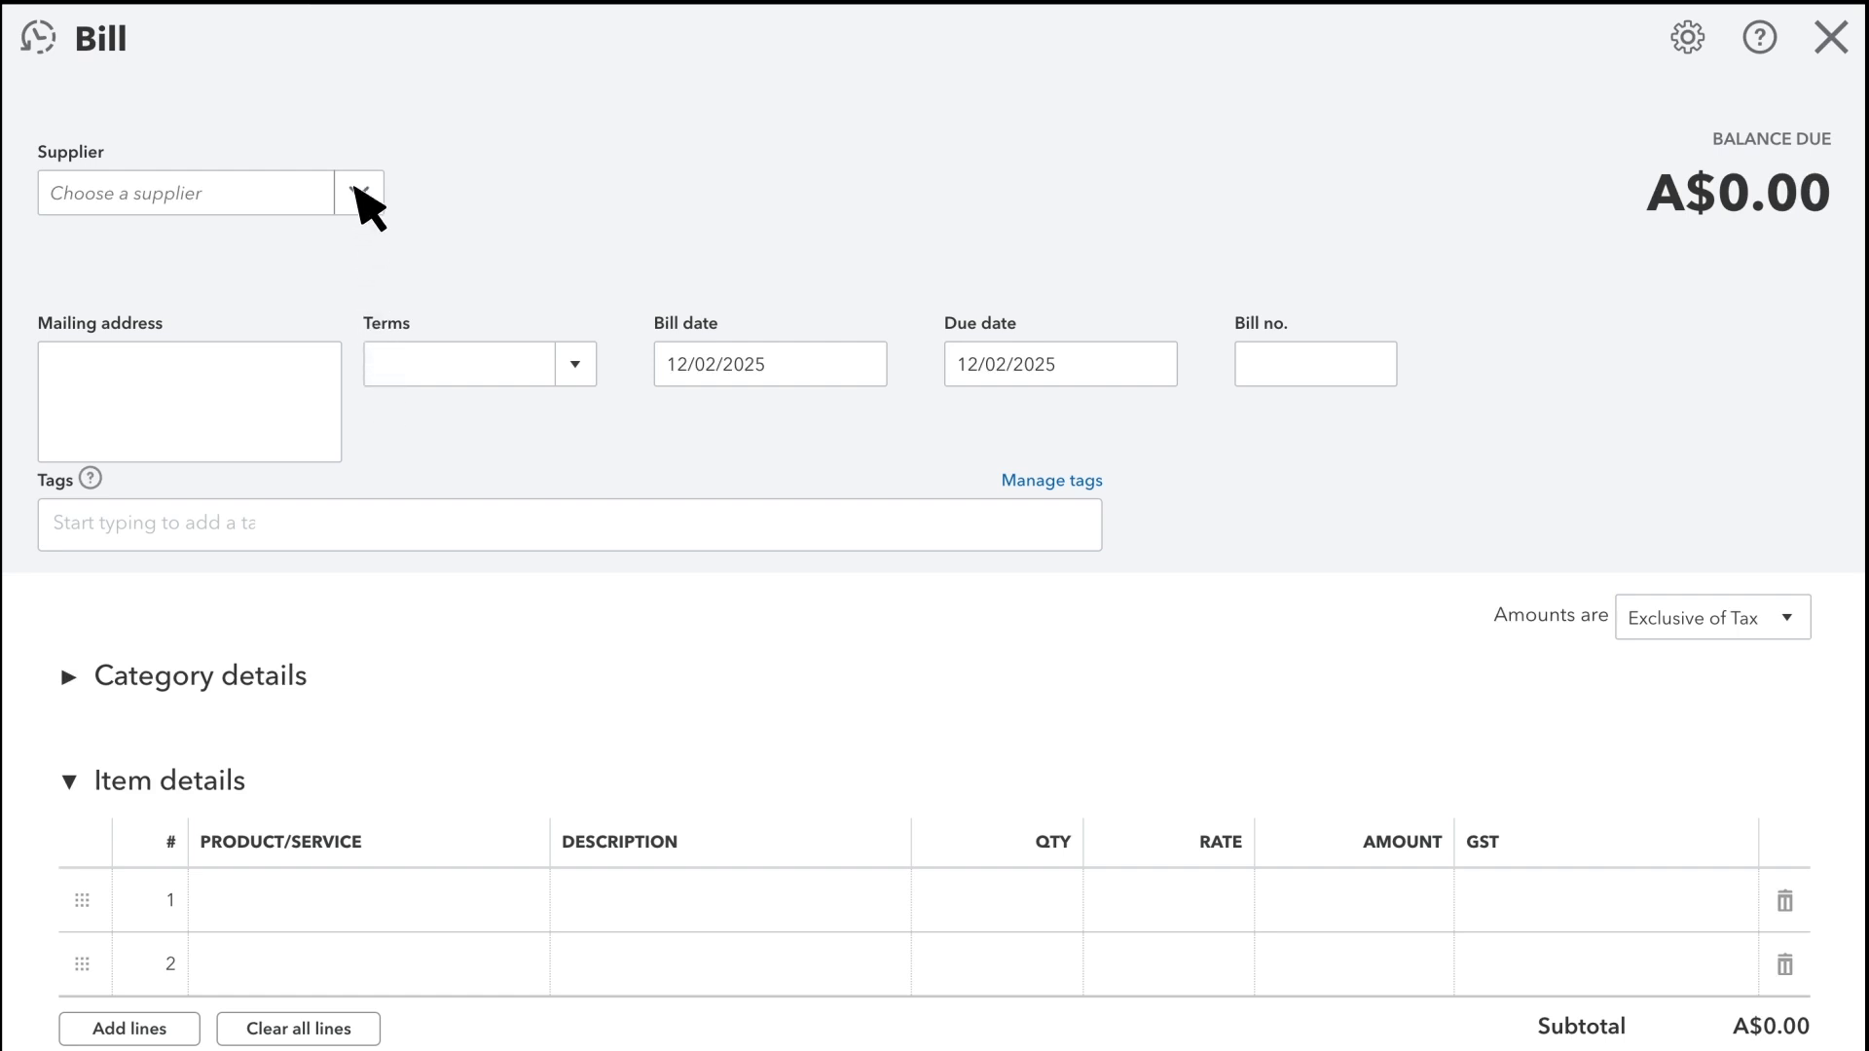
{"action": "left_click", "coordinate": [357, 191]}
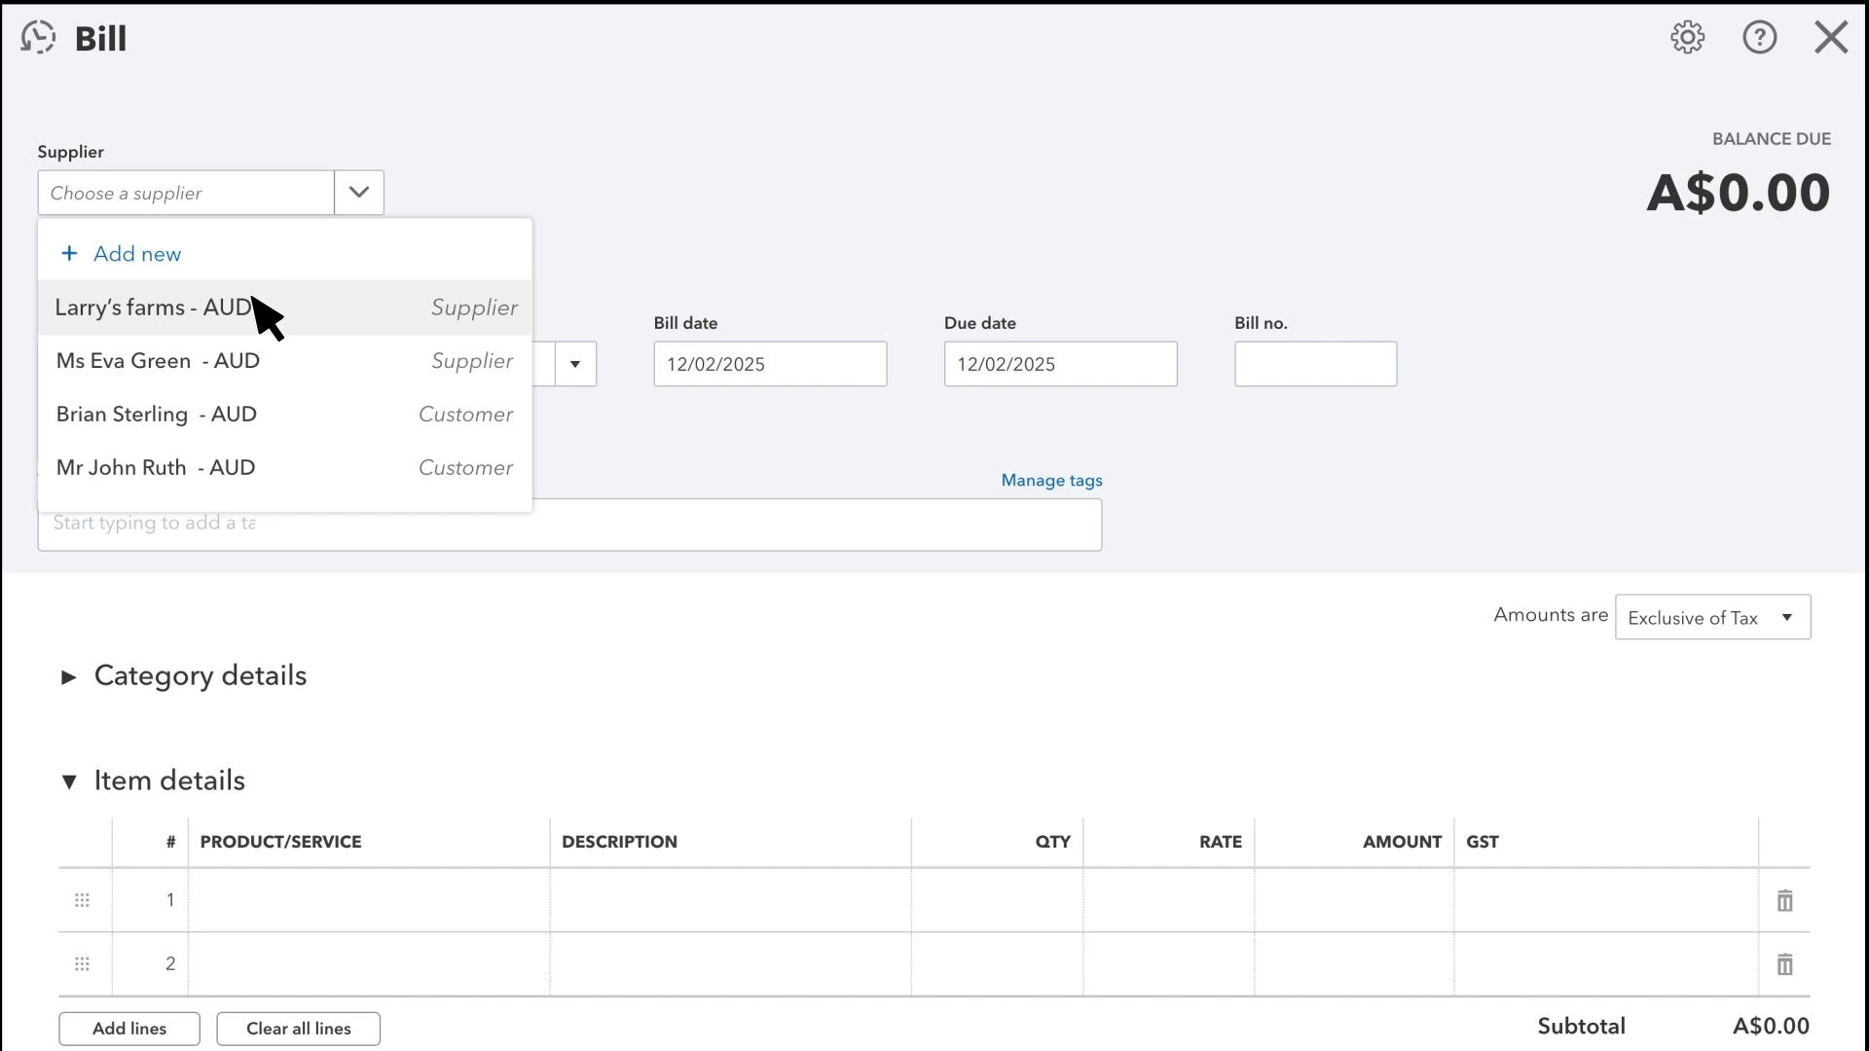
{"action": "left_click", "coordinate": [251, 306]}
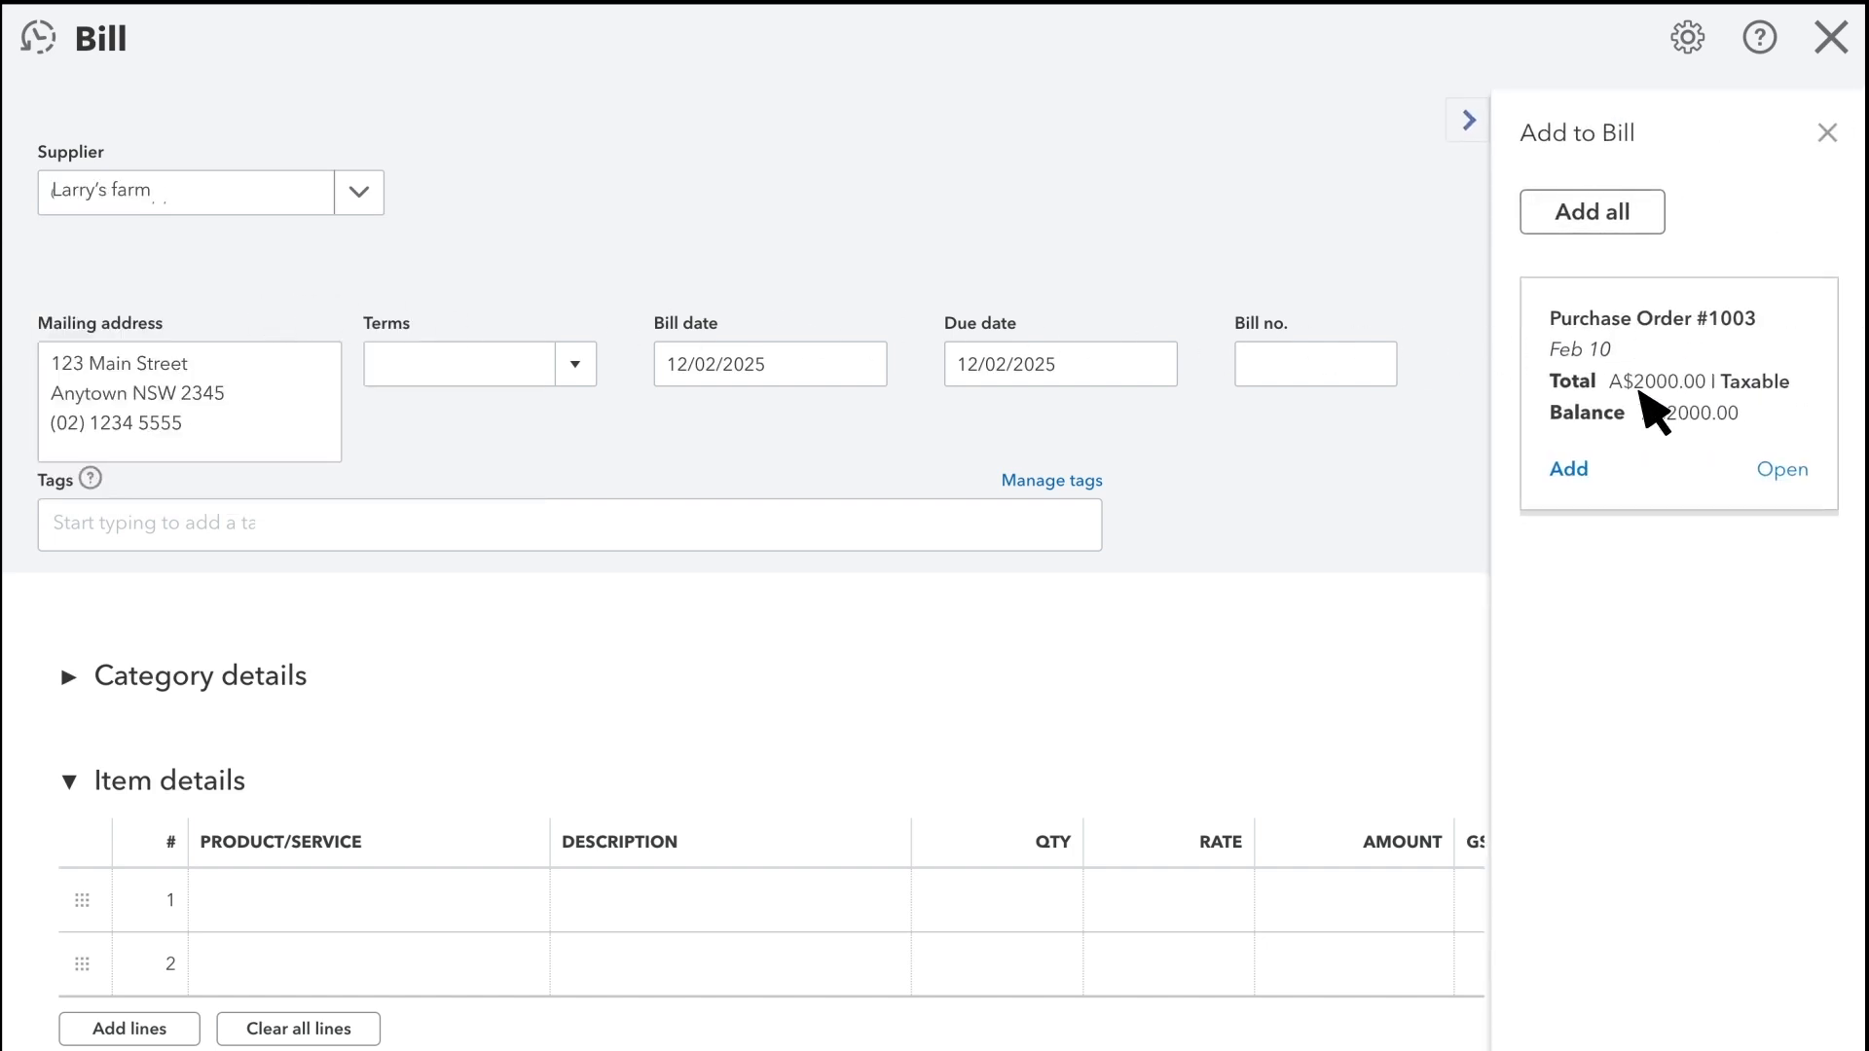
{"action": "left_click", "coordinate": [1570, 470]}
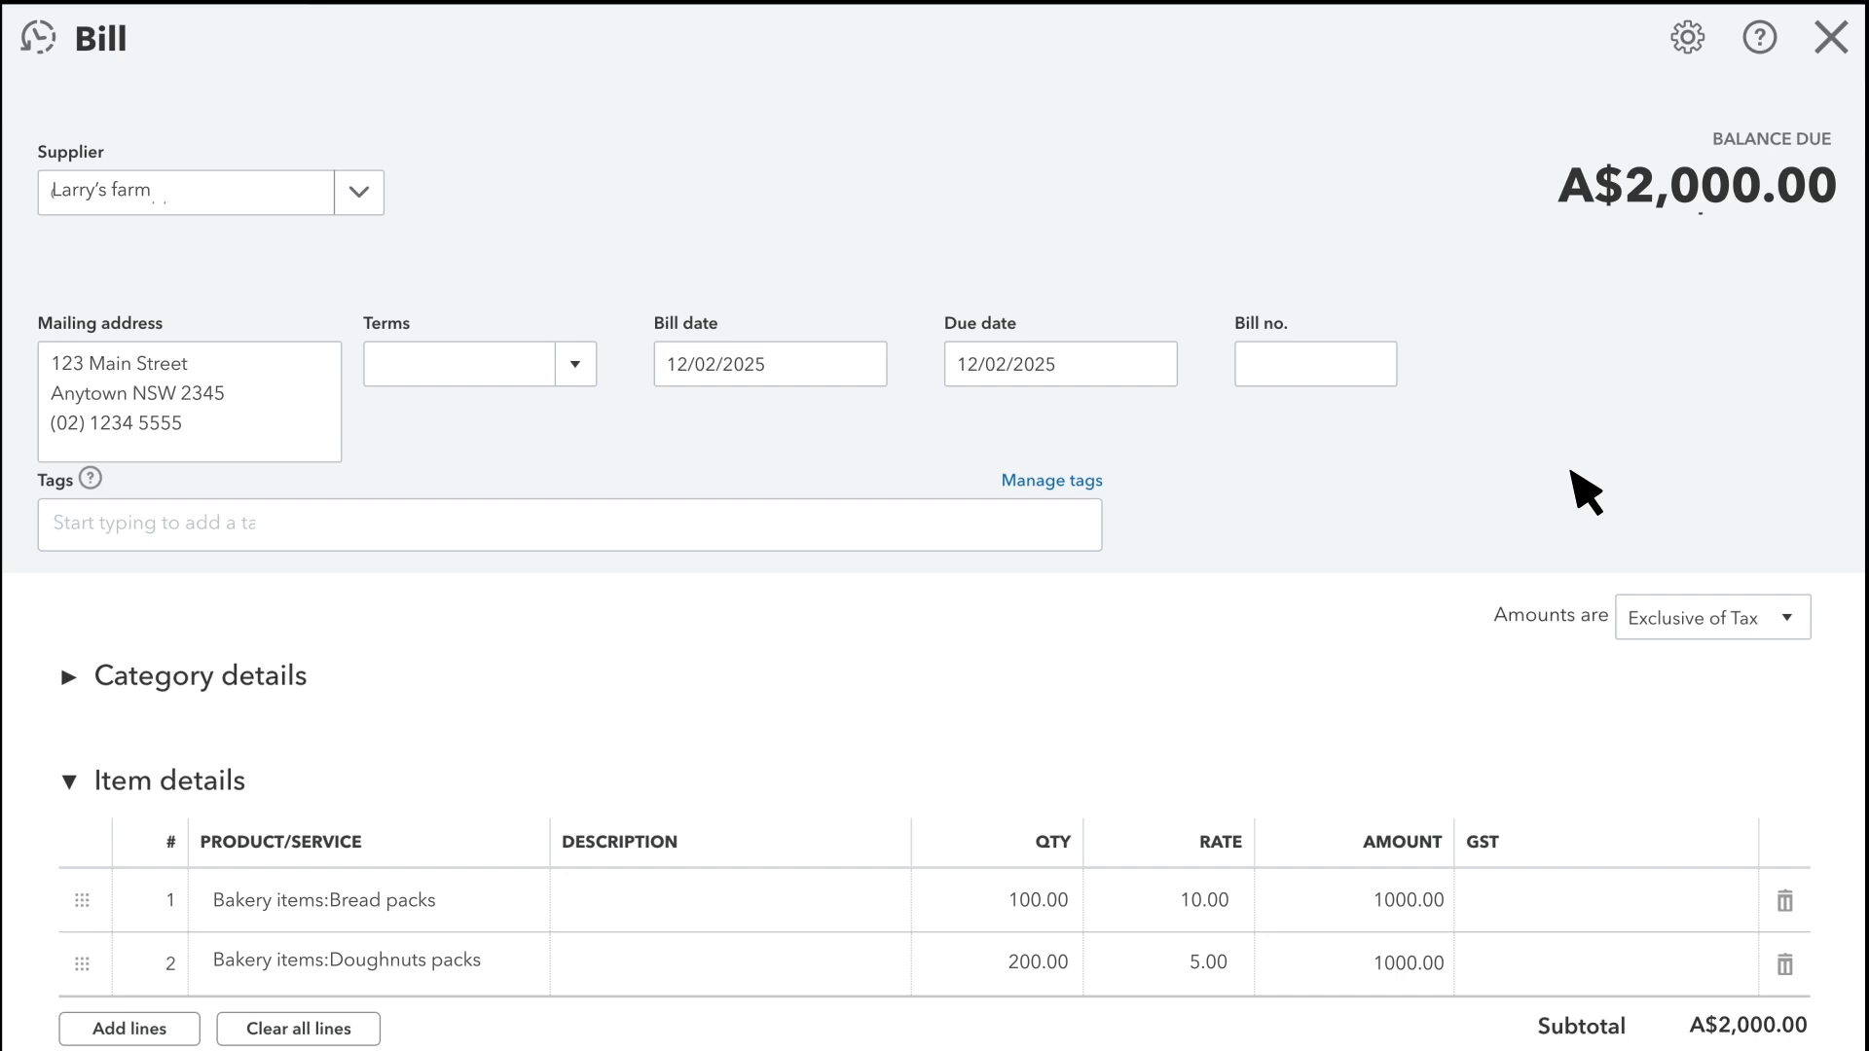
{"action": "scroll", "coordinate": [1455, 818], "scroll_direction": "down", "scroll_amount": 1}
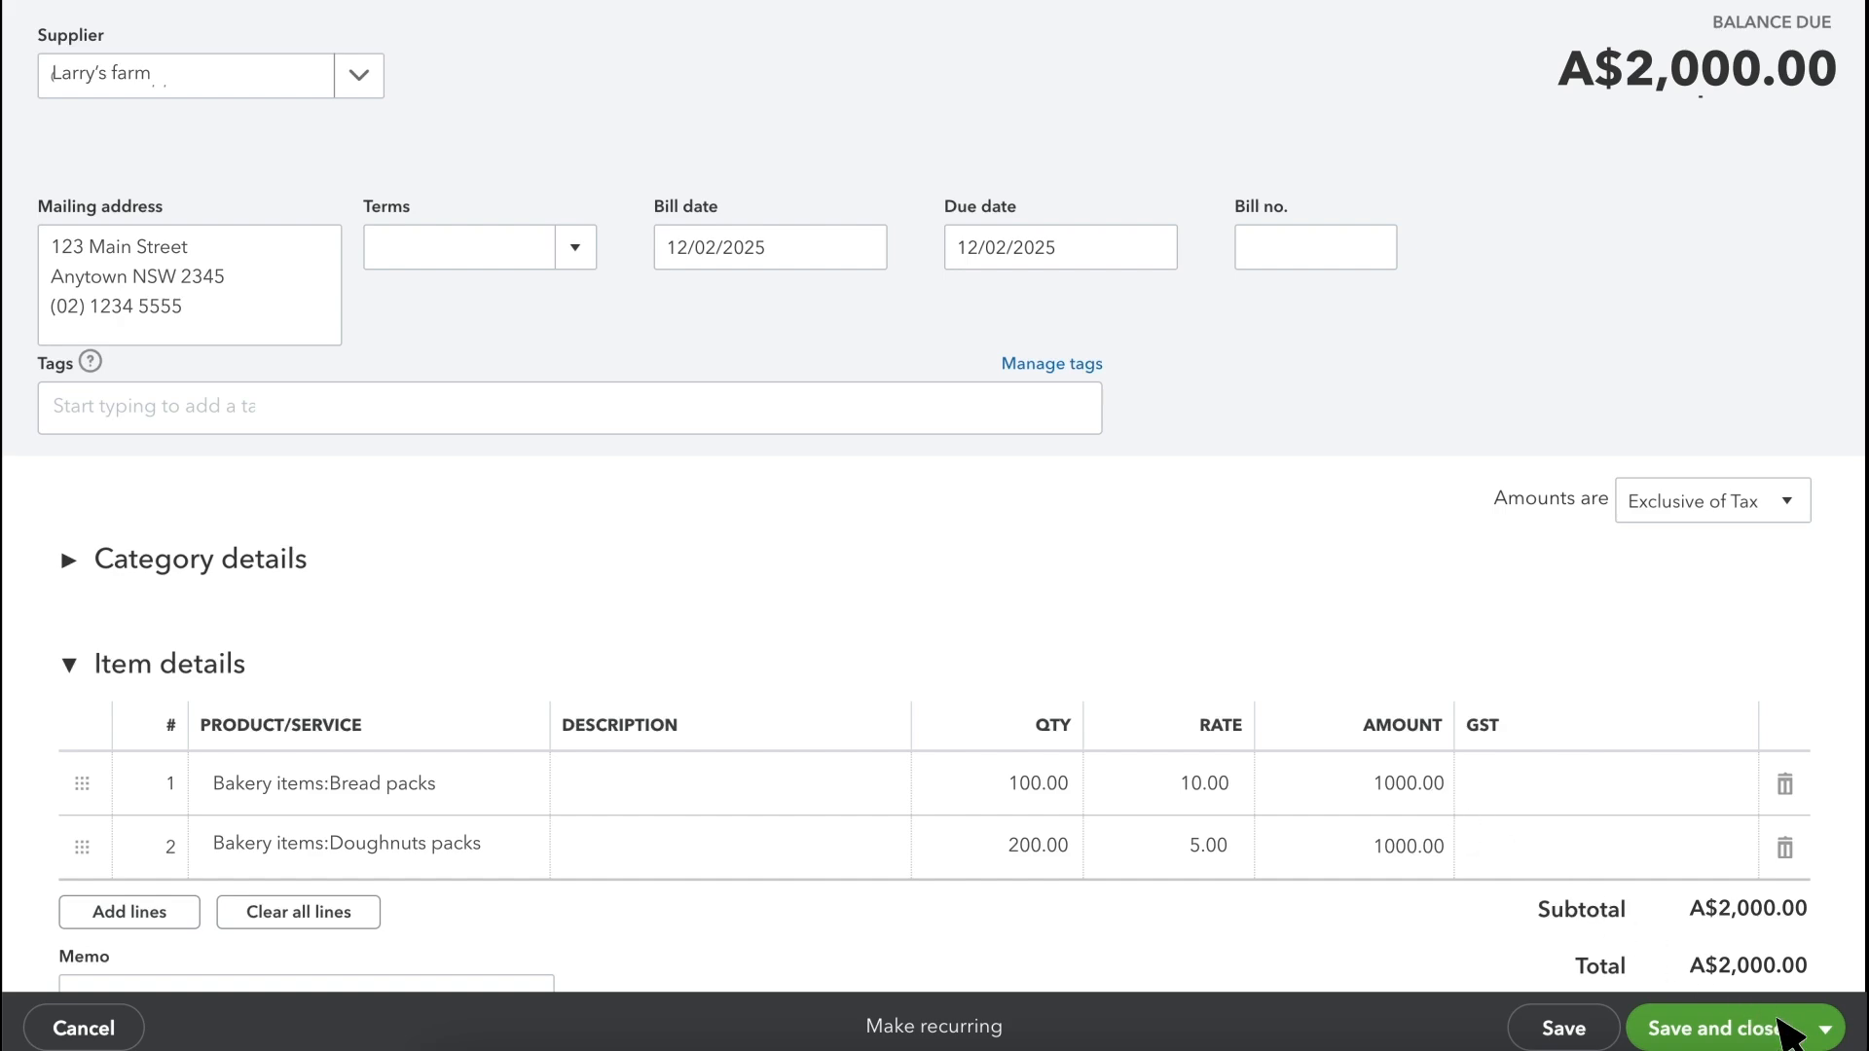
{"action": "left_click", "coordinate": [1789, 1030]}
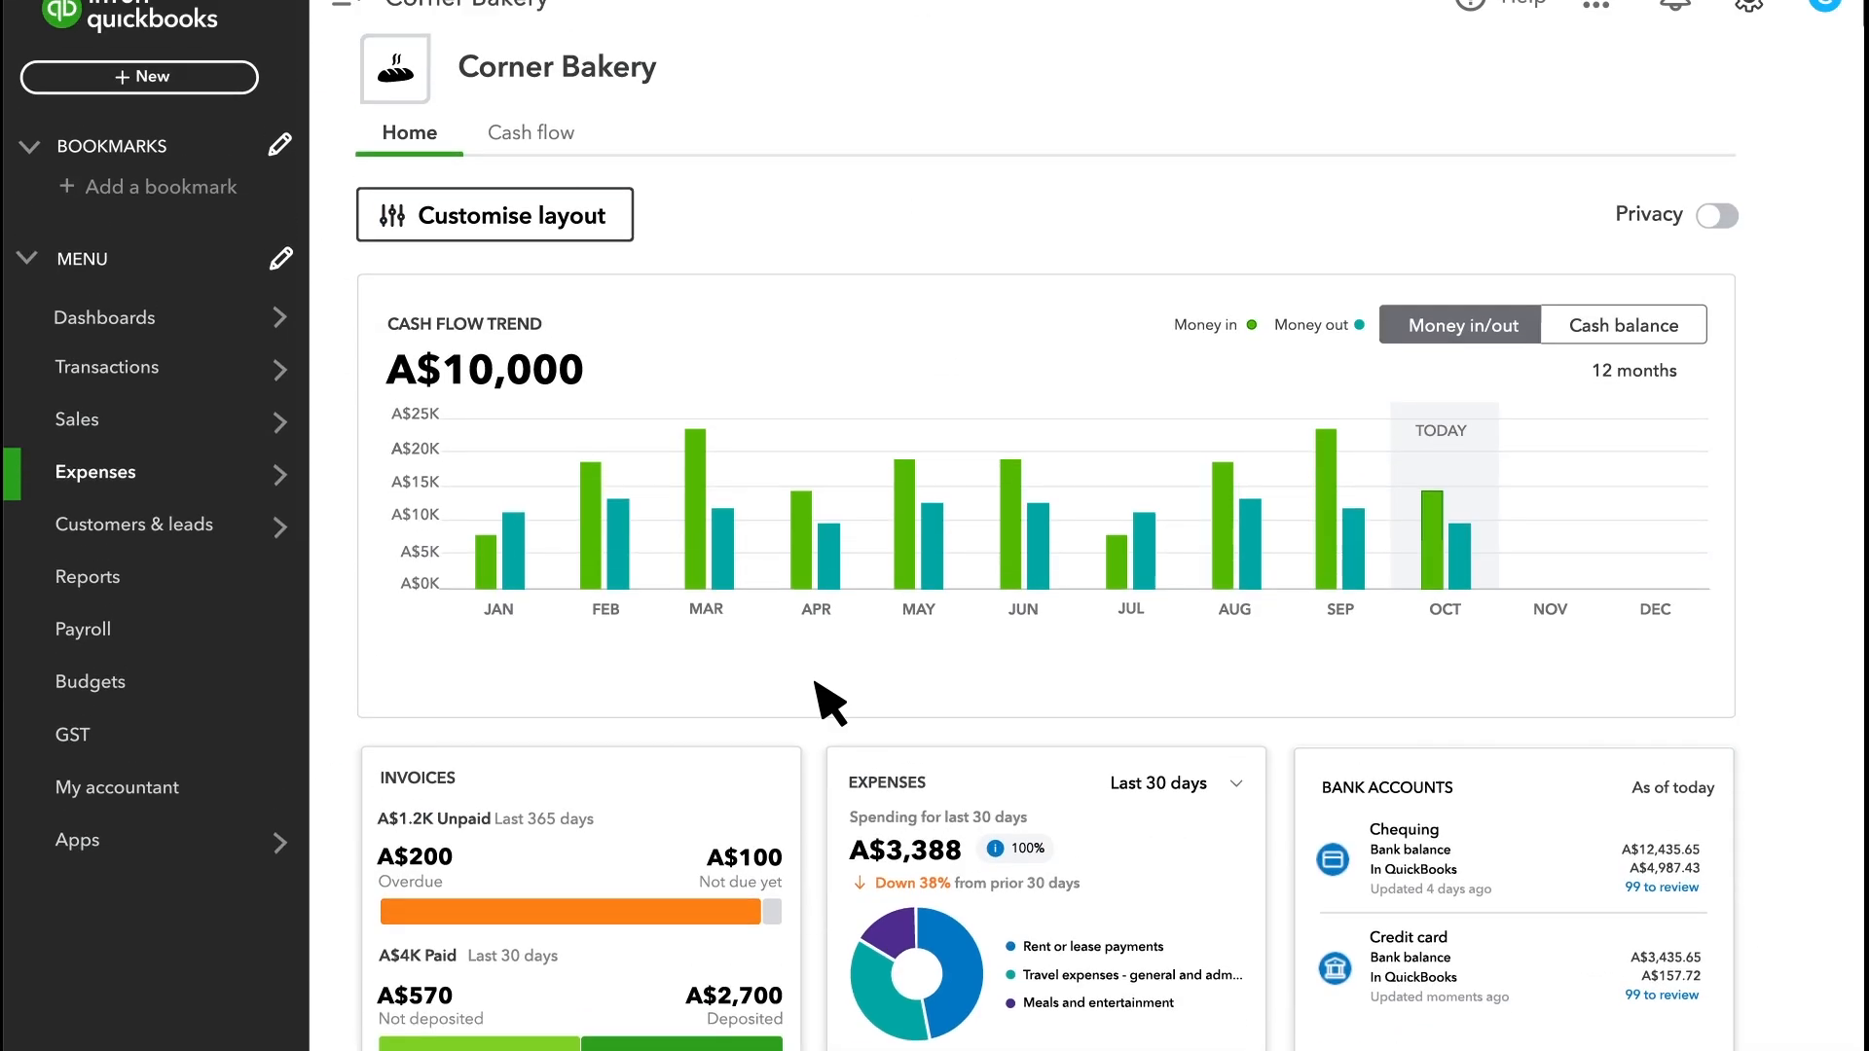
Open an inventory quantity adjustment for the Cake item from the Products and Services list
{"action": "mouse_move", "coordinate": [195, 345]}
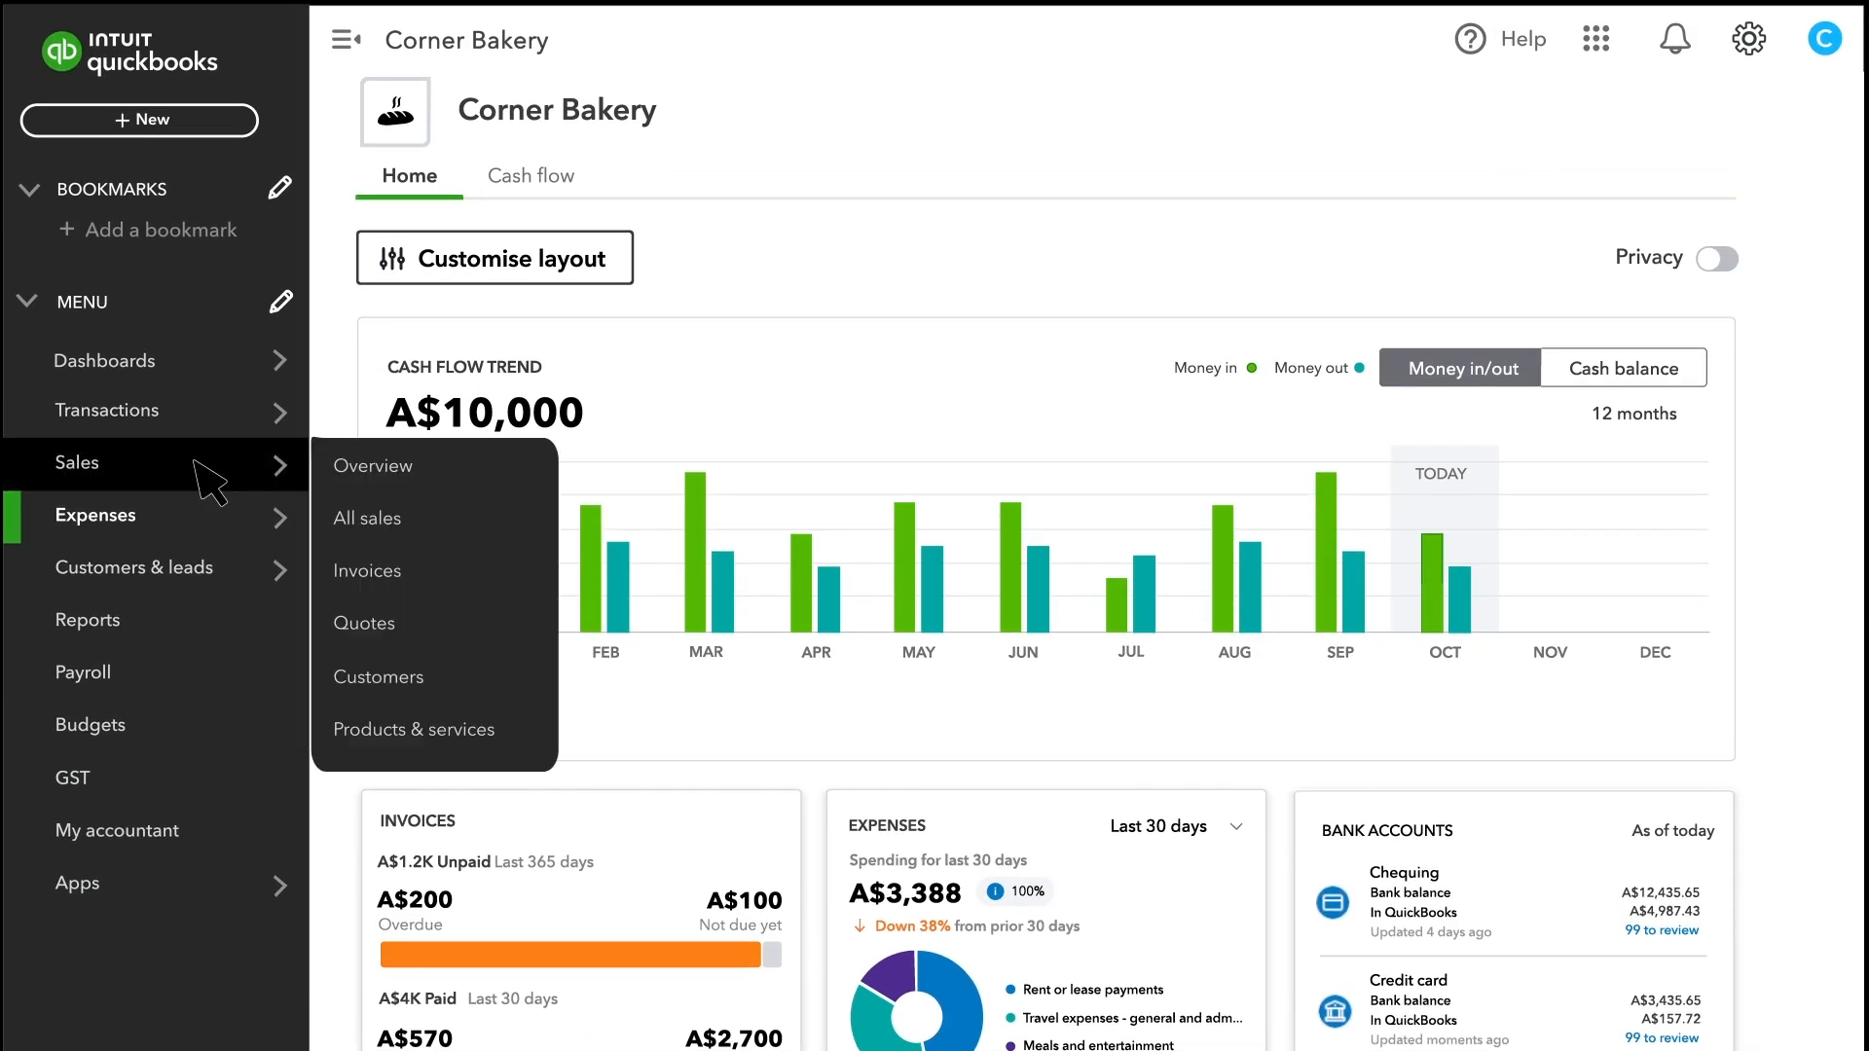
{"action": "left_click", "coordinate": [458, 728]}
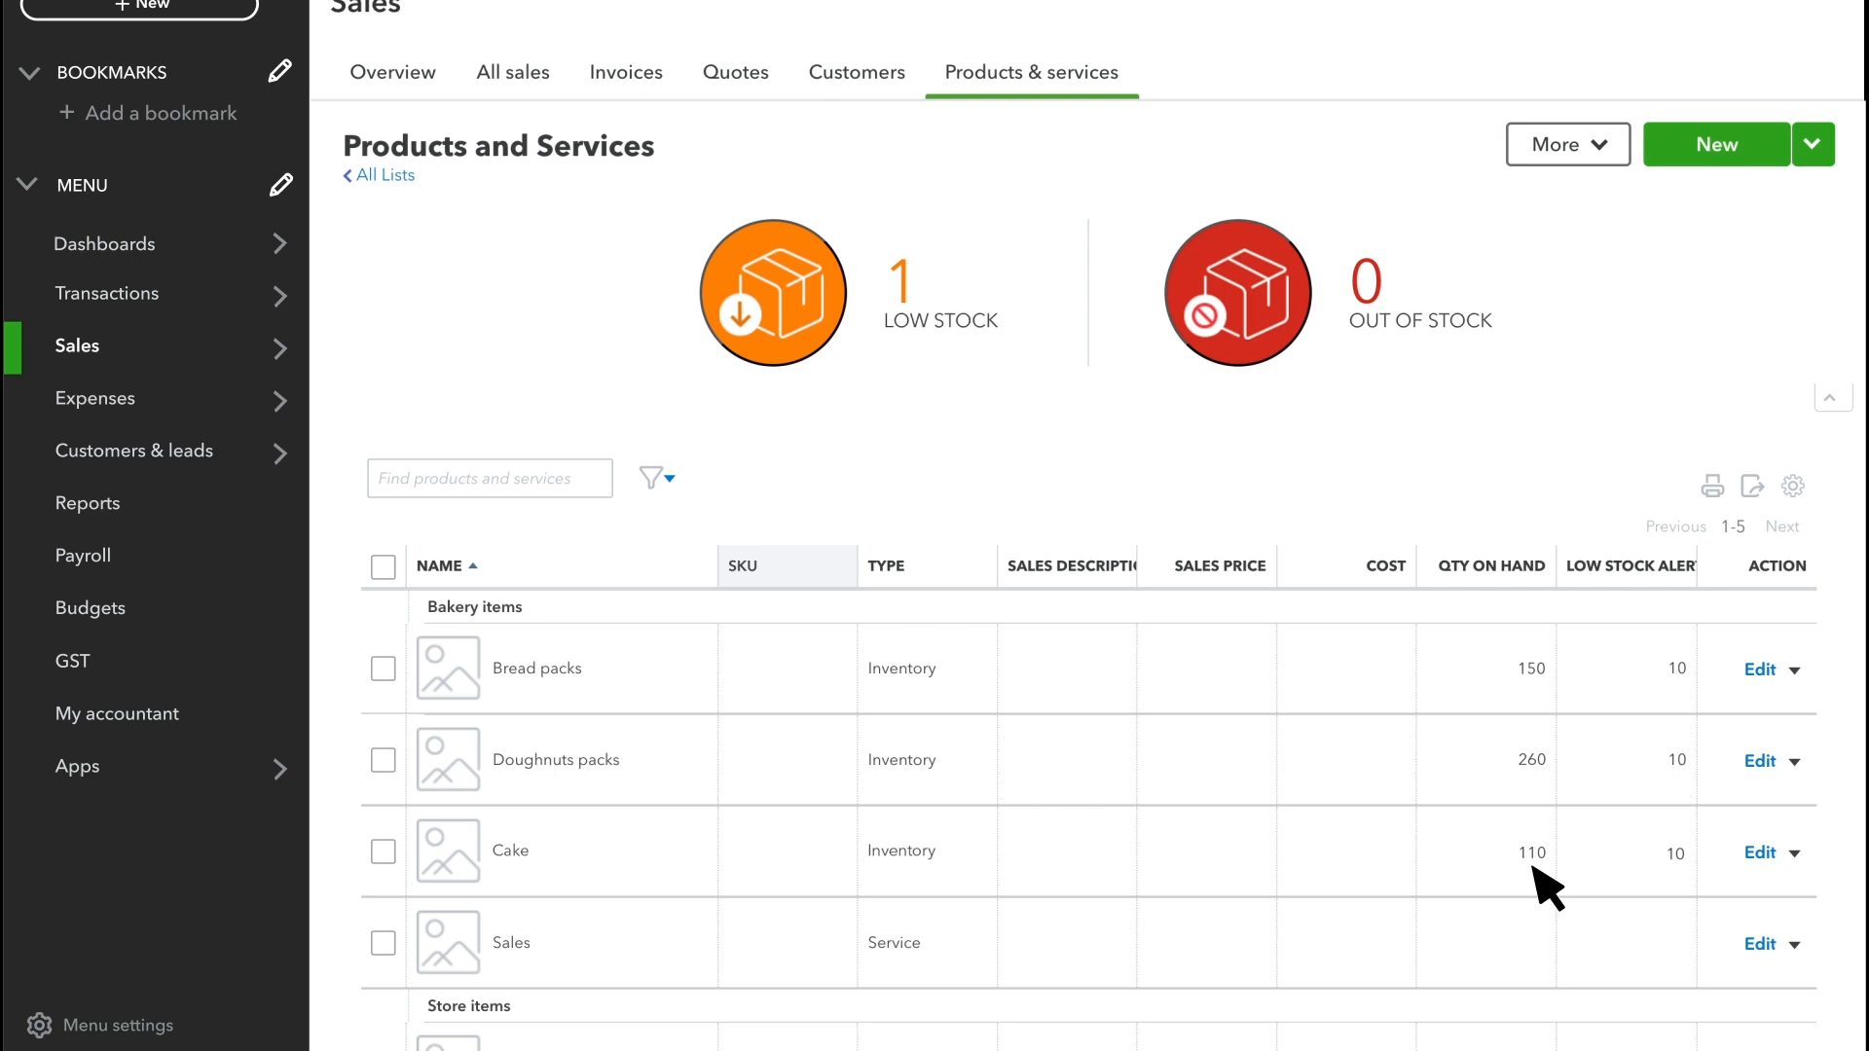
{"action": "left_click", "coordinate": [1796, 855]}
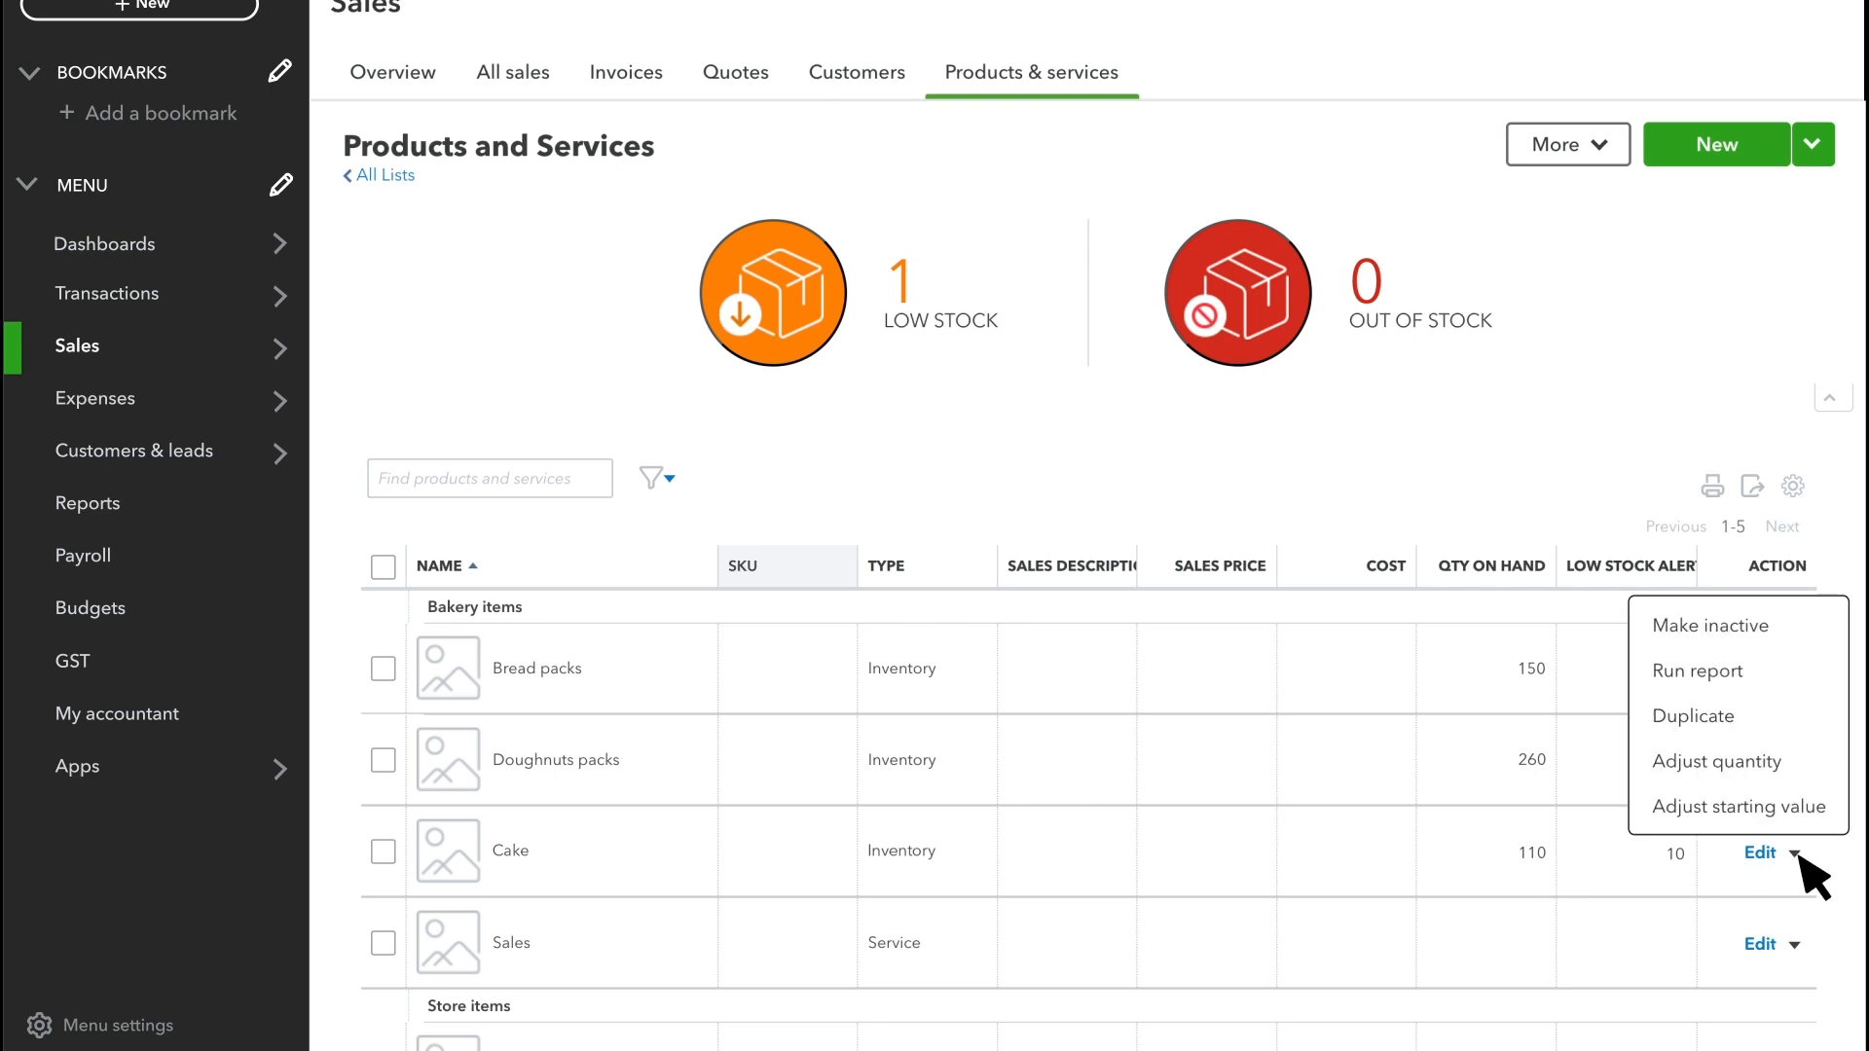
{"action": "left_click", "coordinate": [1781, 762]}
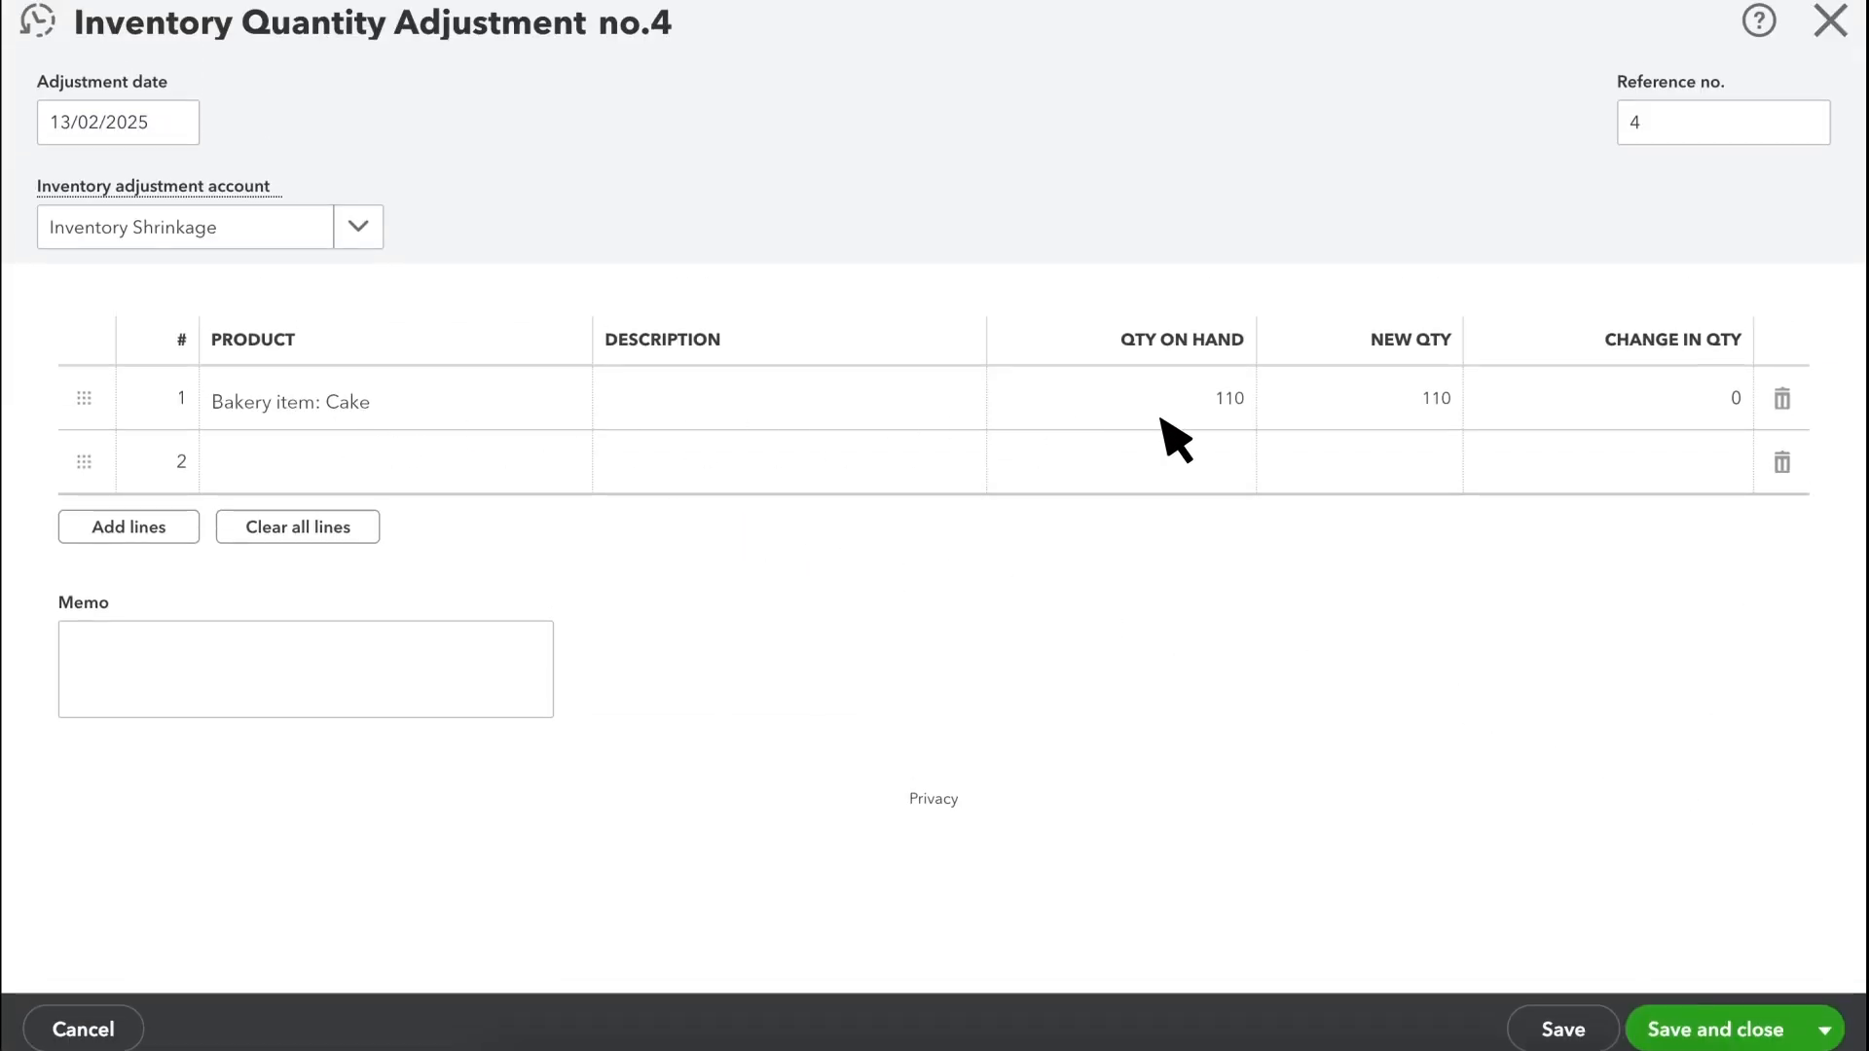
Set Cake's new quantity to 109 with Inventory Shrinkage as the adjustment account, then save and close the adjustment
{"action": "left_click", "coordinate": [1439, 416]}
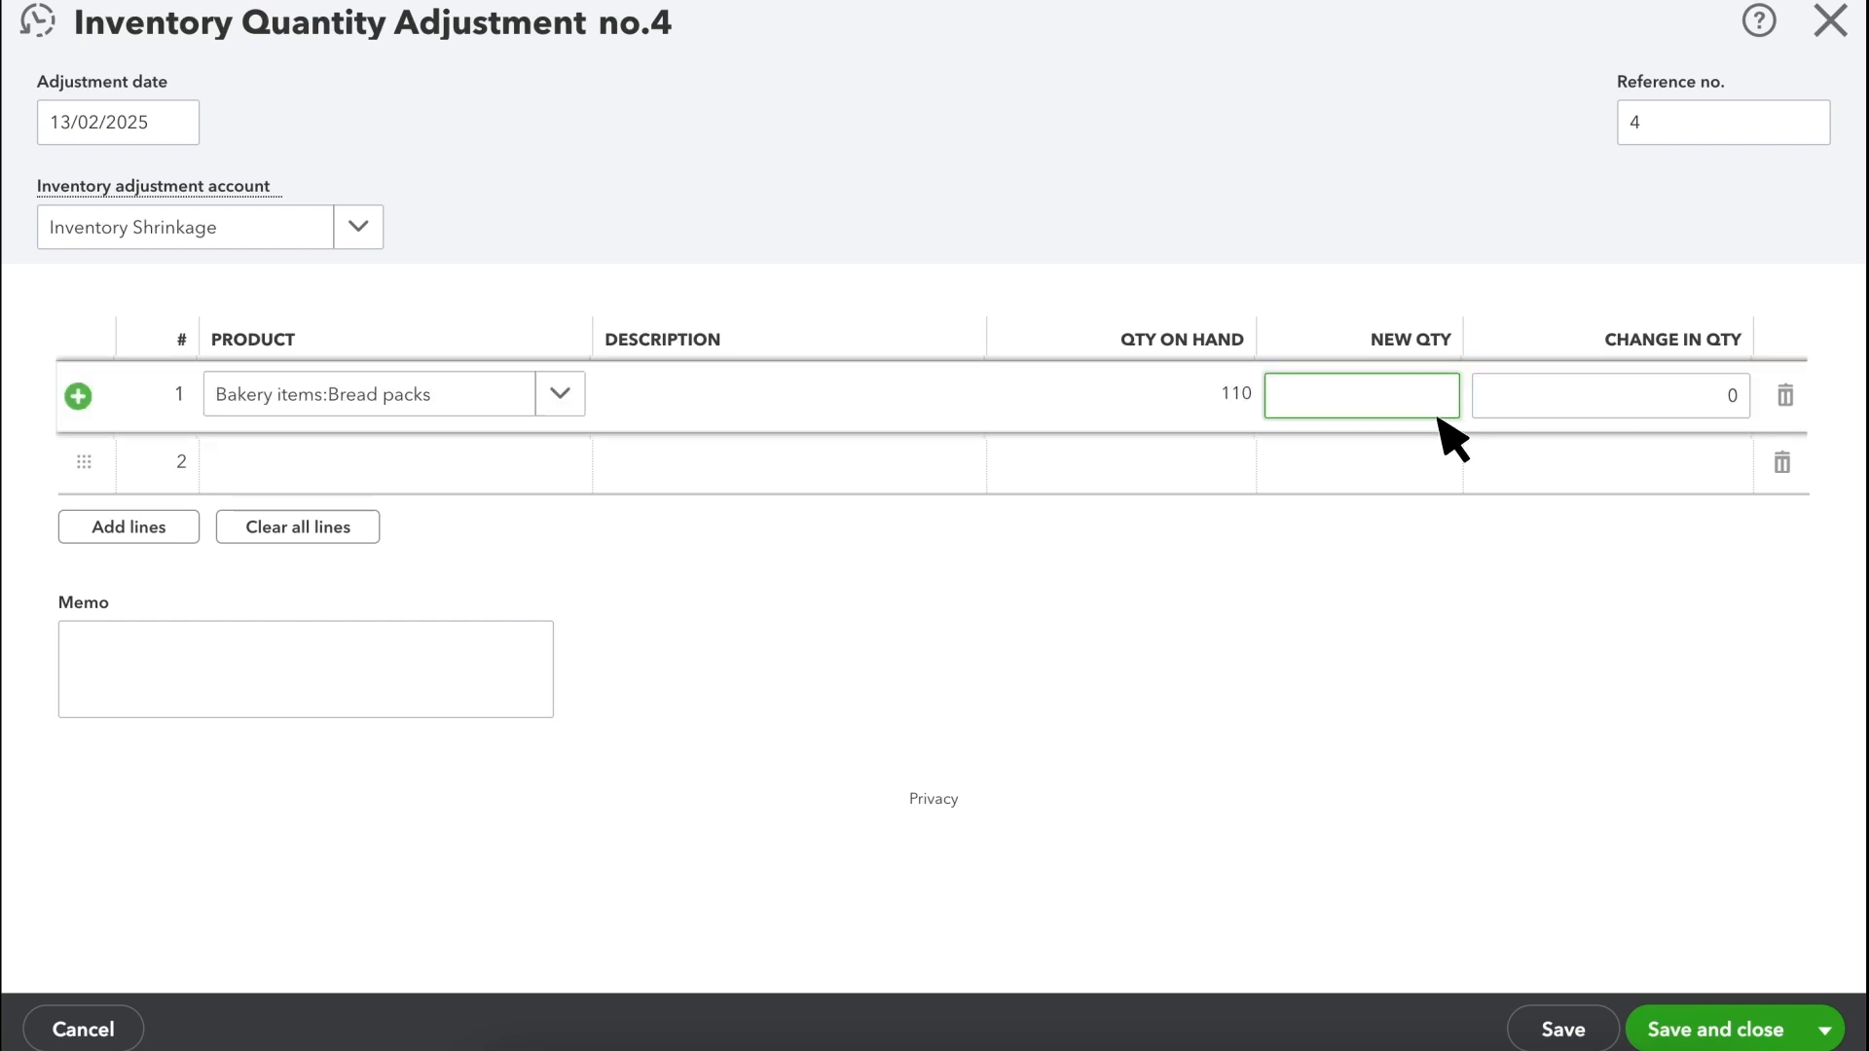
{"action": "type", "text": "109"}
{"action": "left_click", "coordinate": [938, 327]}
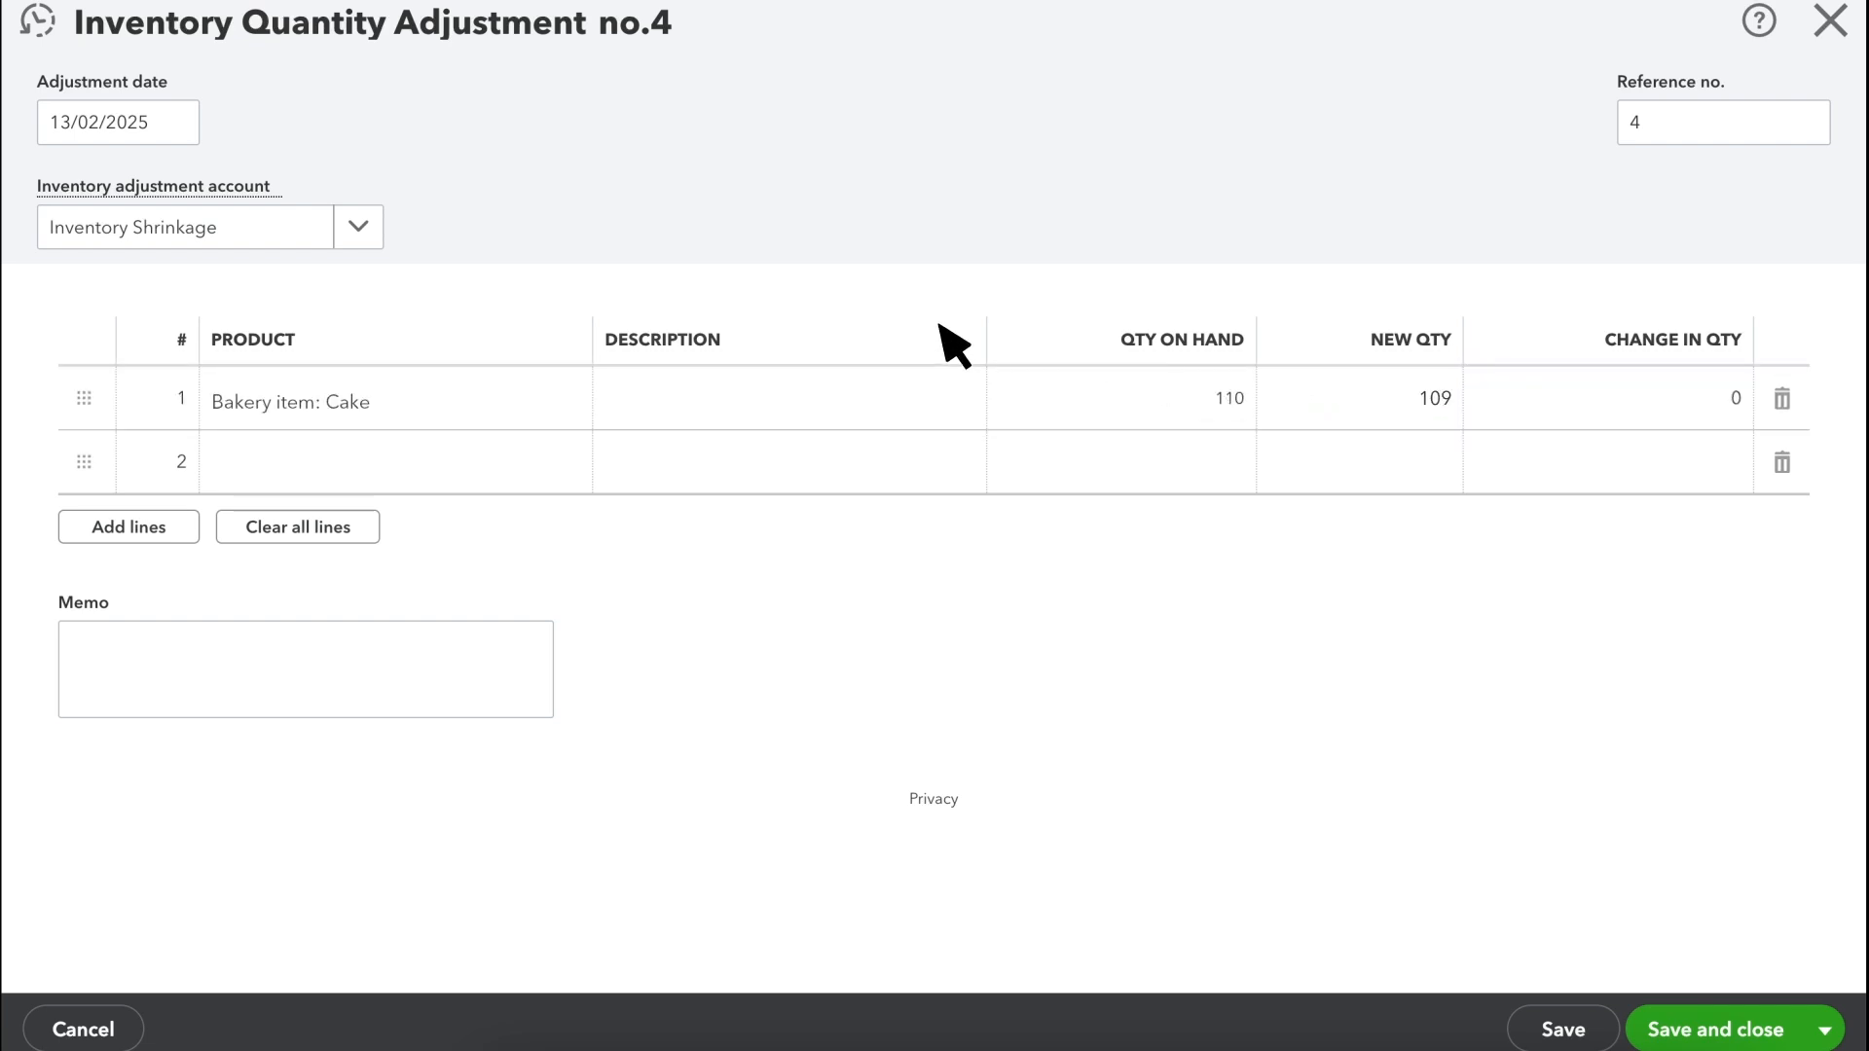
{"action": "left_click", "coordinate": [360, 230]}
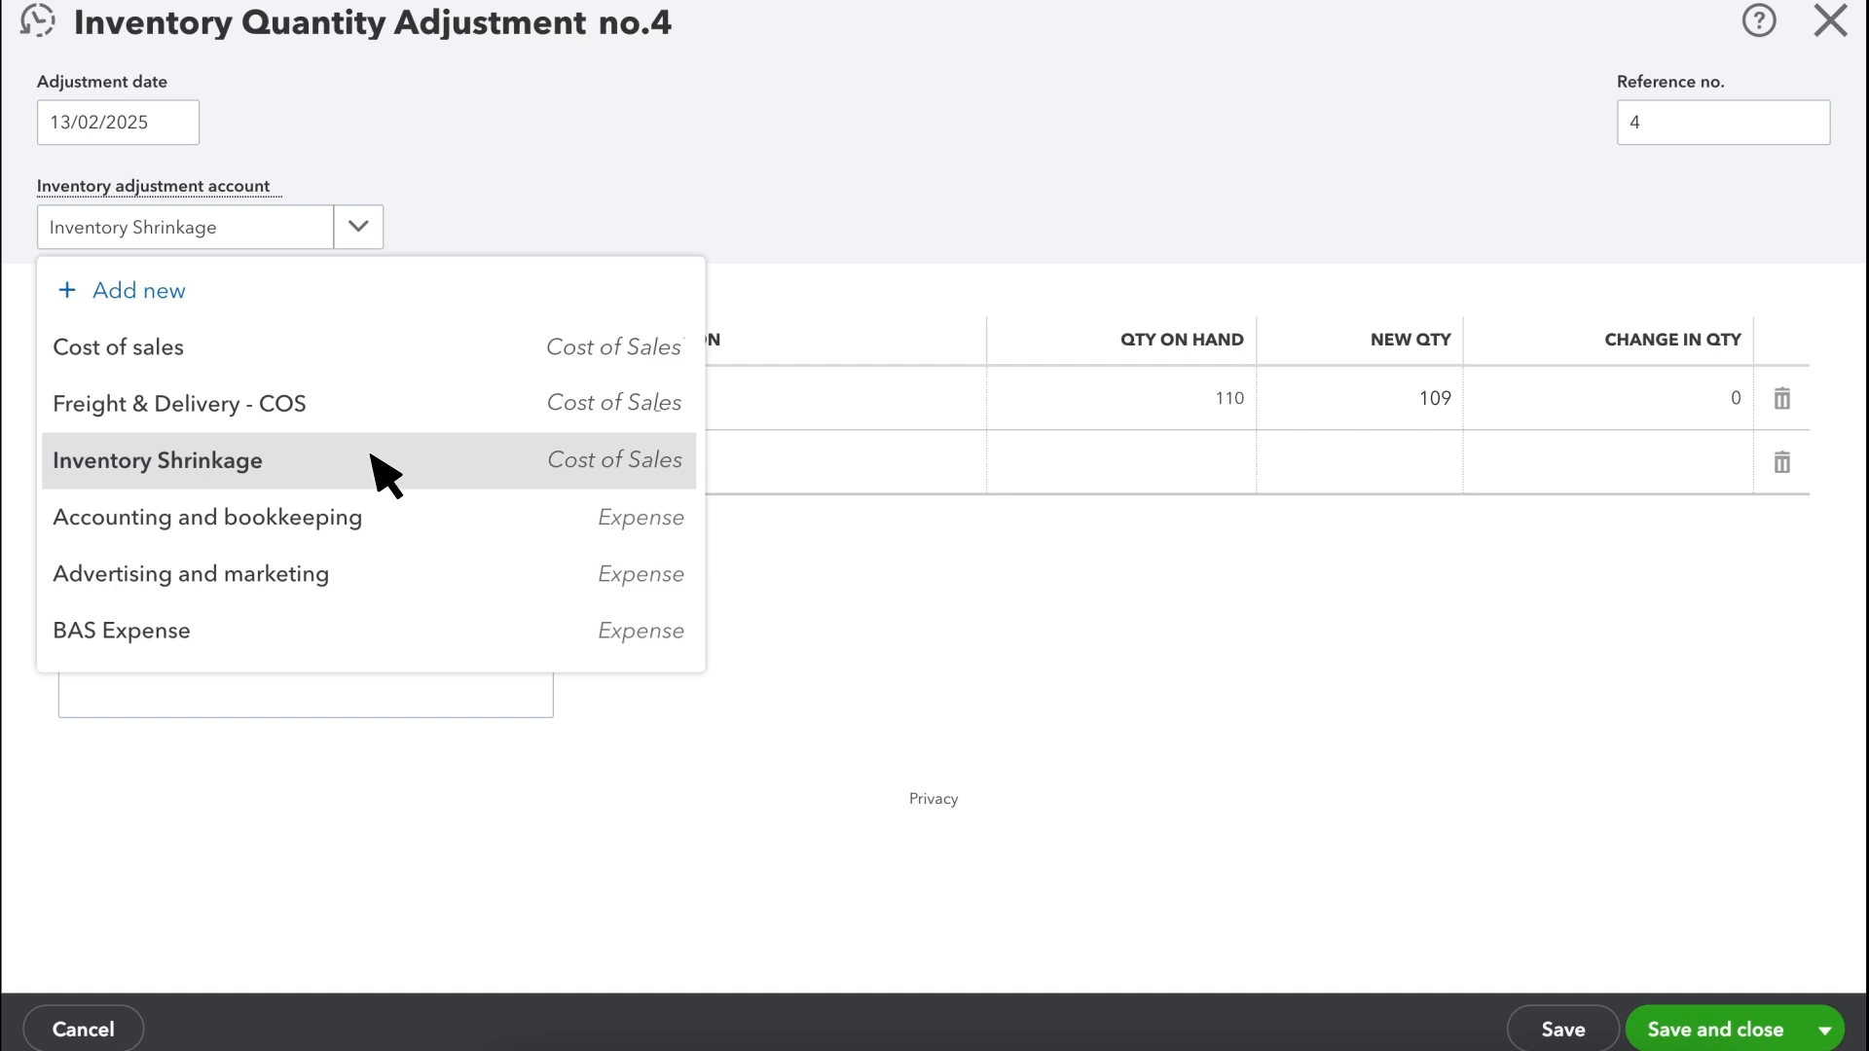
{"action": "left_click", "coordinate": [1796, 1030]}
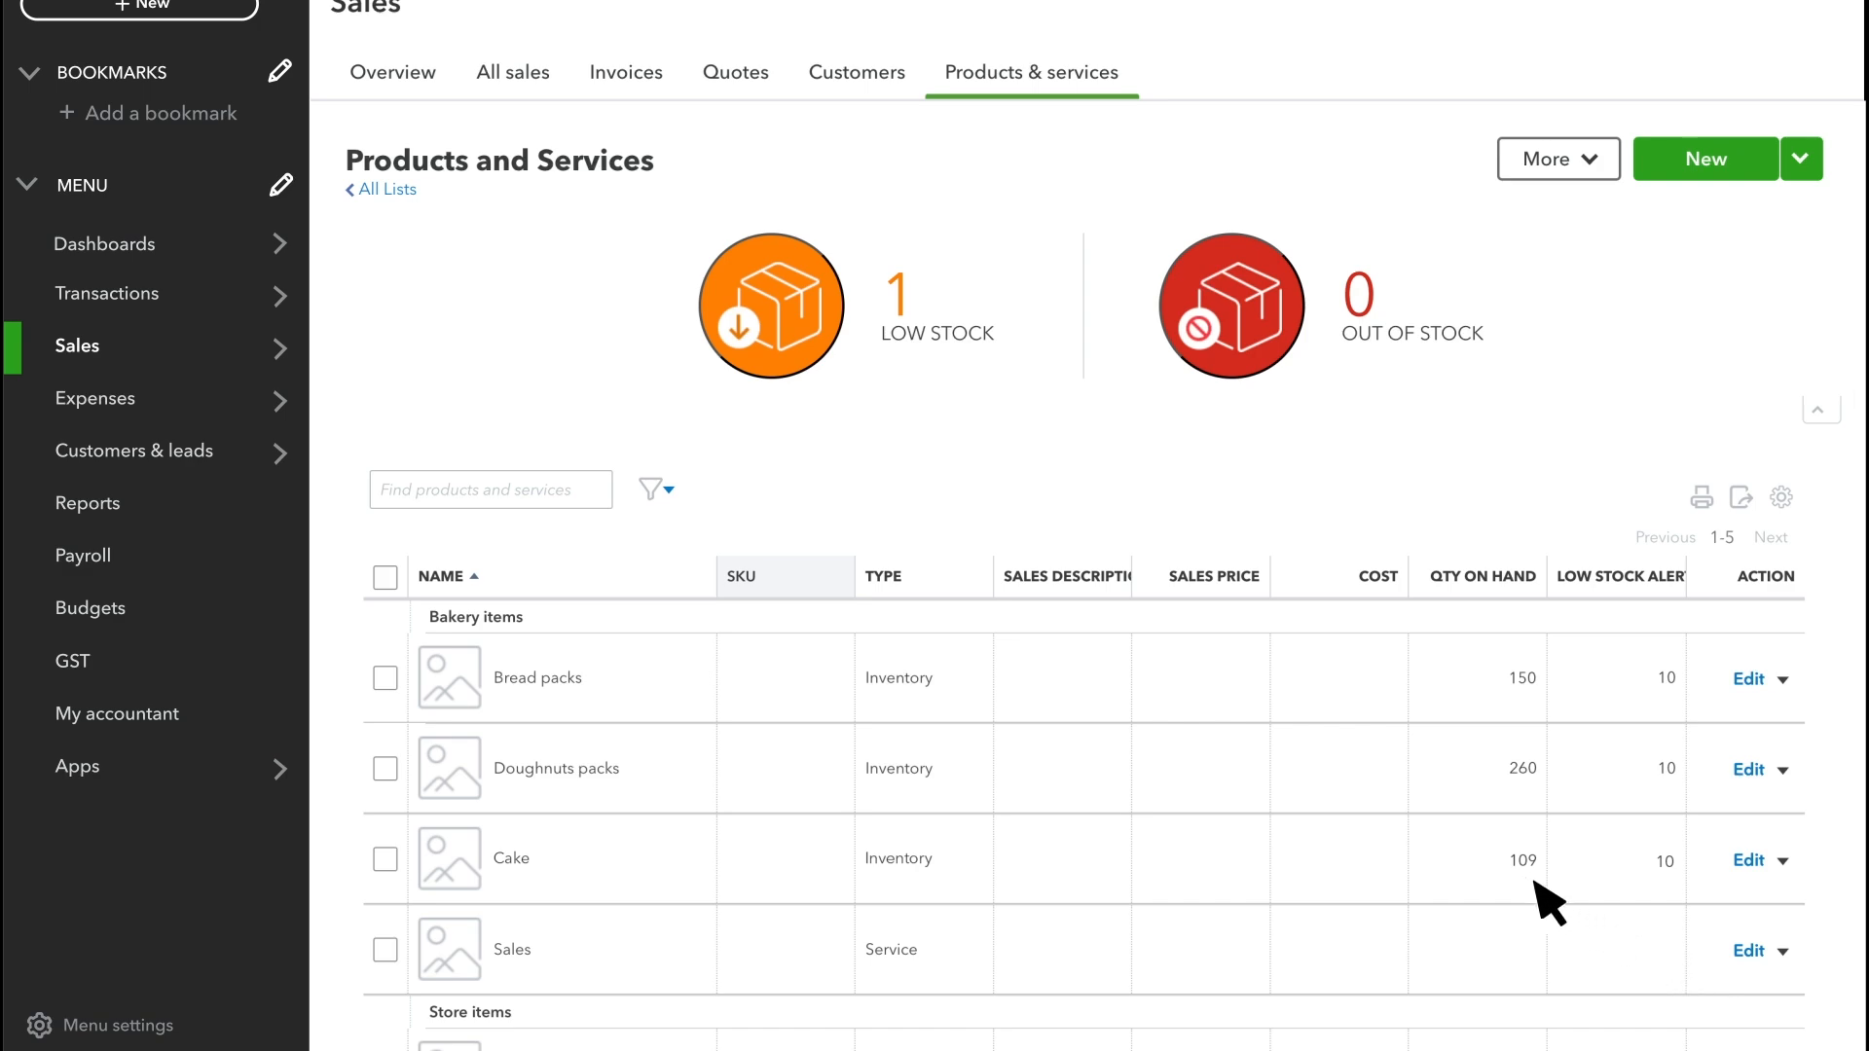